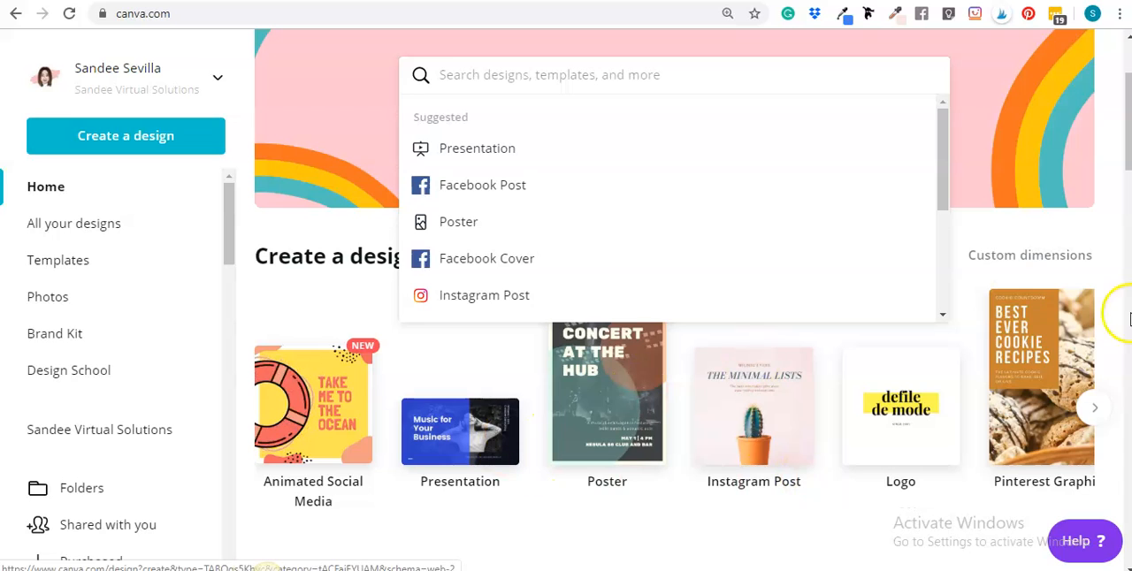
Find the Email Header design type (600 × 200 px) and create a blank design from it
left_click(1094, 410)
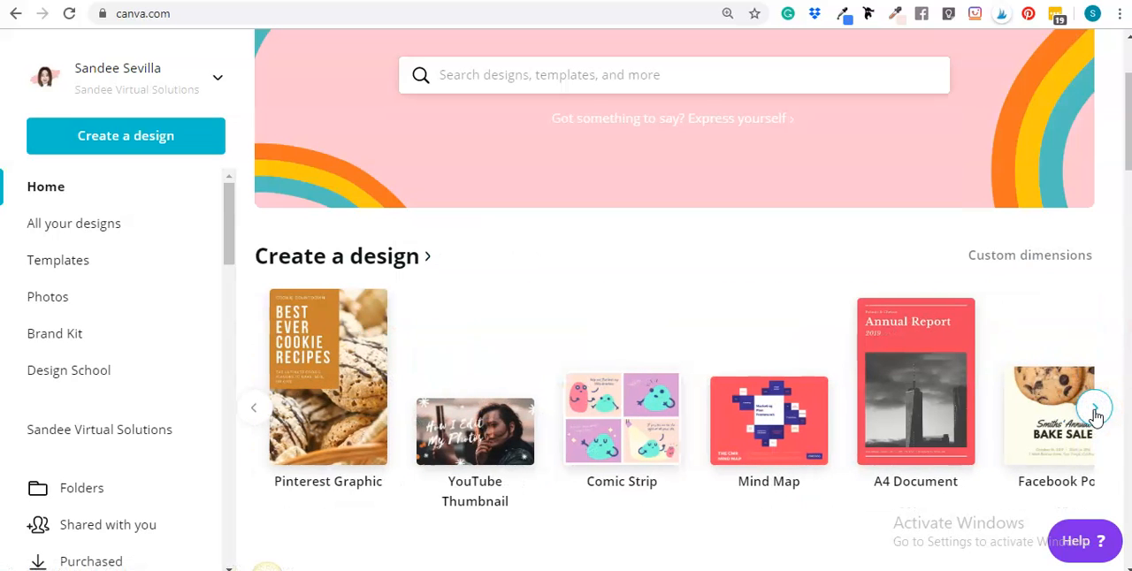
left_click(1095, 409)
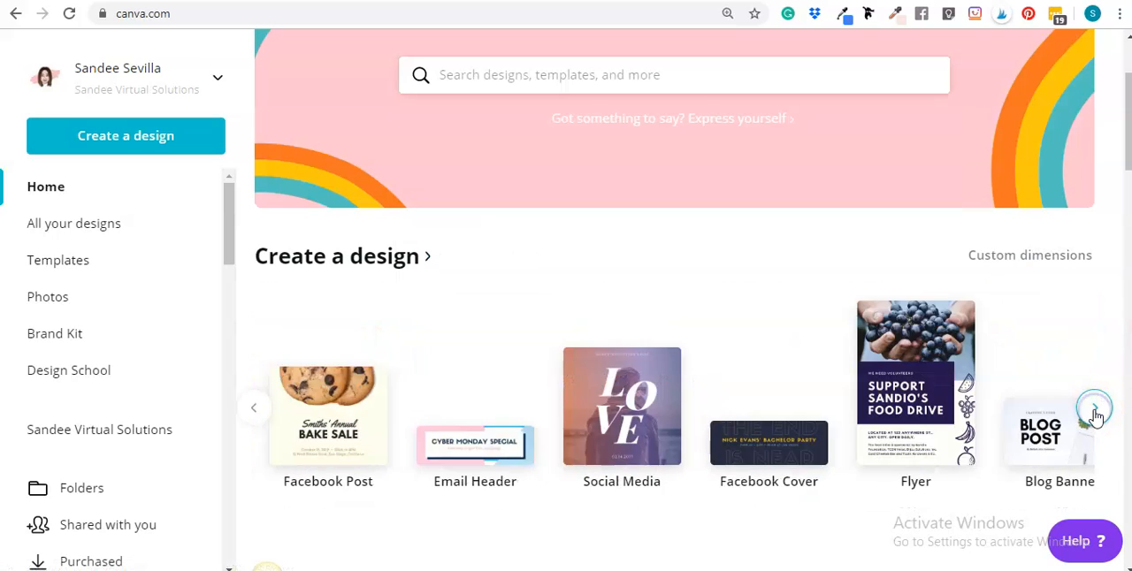
left_click(480, 453)
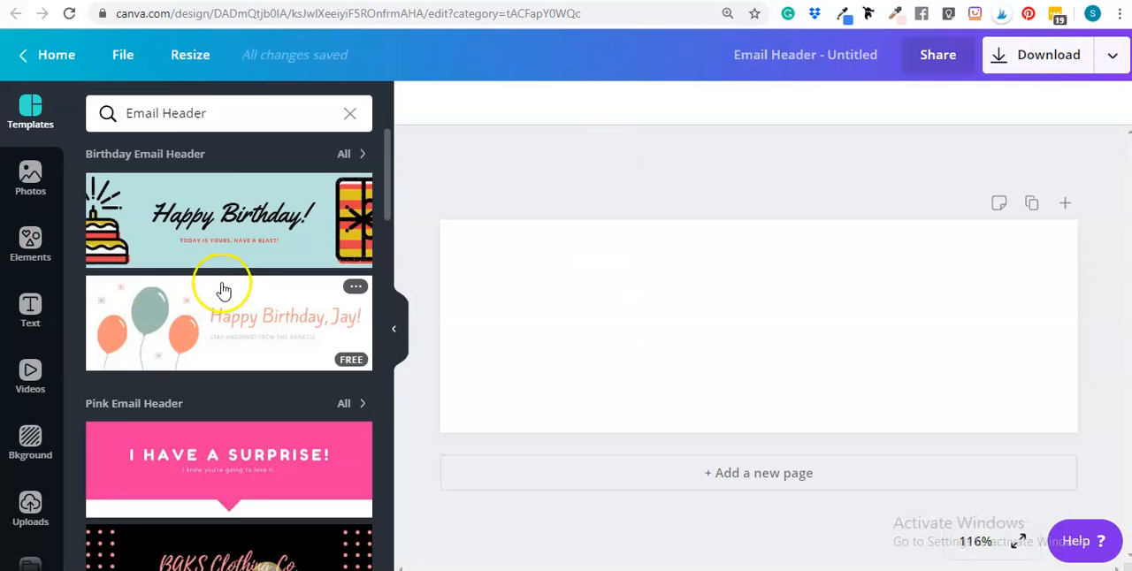
Find the circular picture frame with an outline ring among the Frames elements and add it to the blank header
left_click(26, 517)
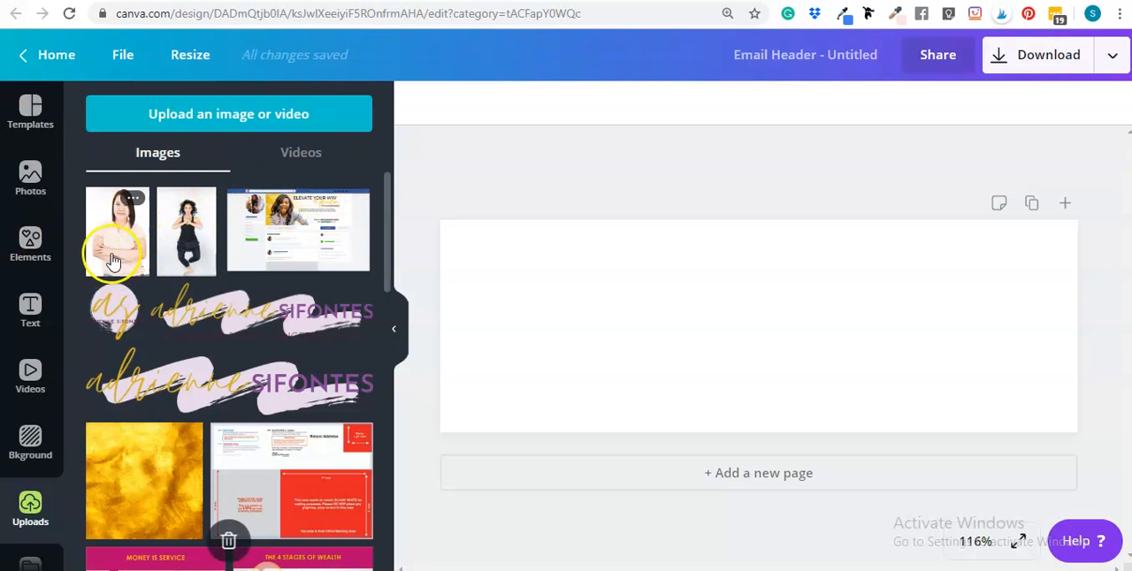
left_click(30, 250)
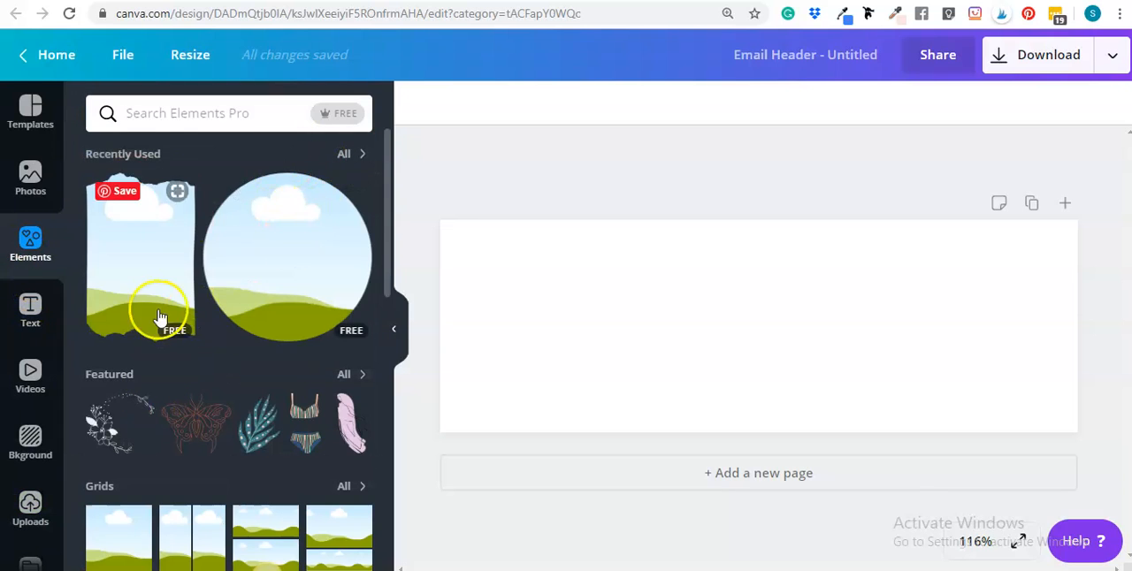
scroll(156, 316, "down", 6)
left_click(343, 220)
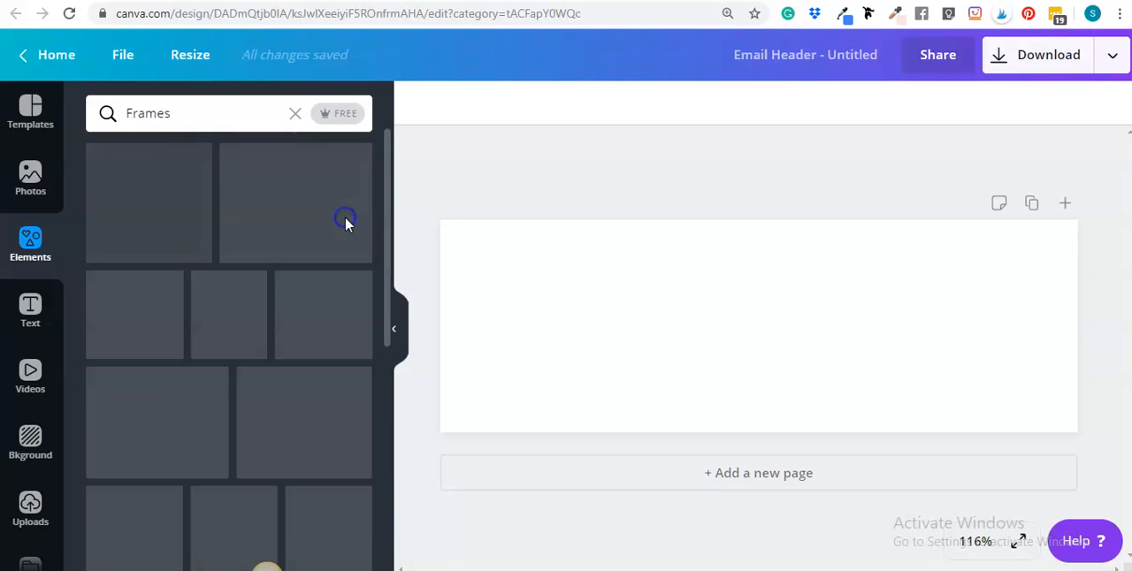
scroll(233, 372, "down", 10)
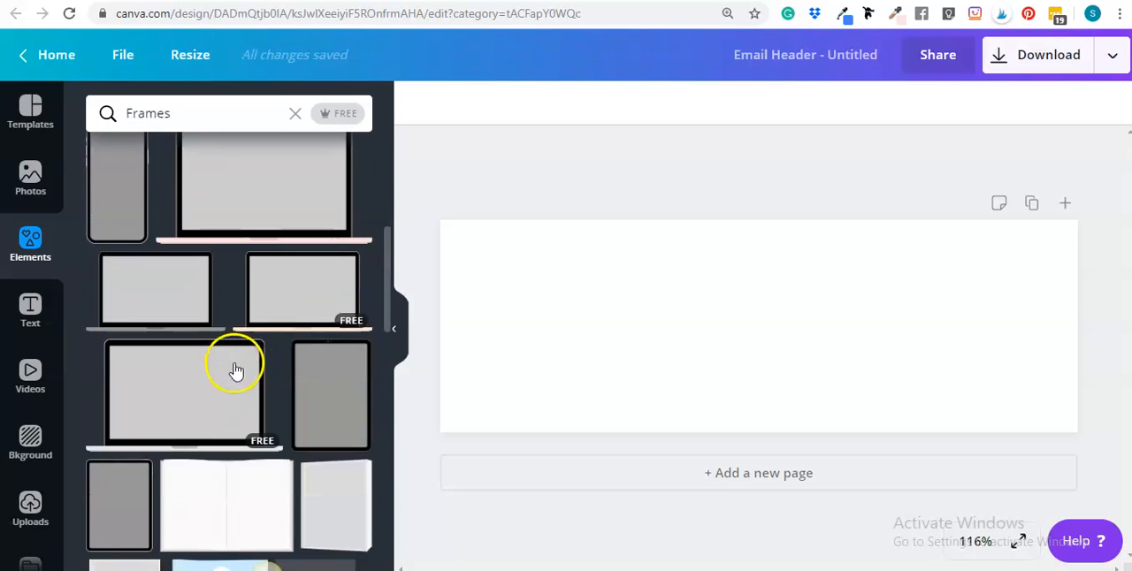
scroll(260, 336, "down", 10)
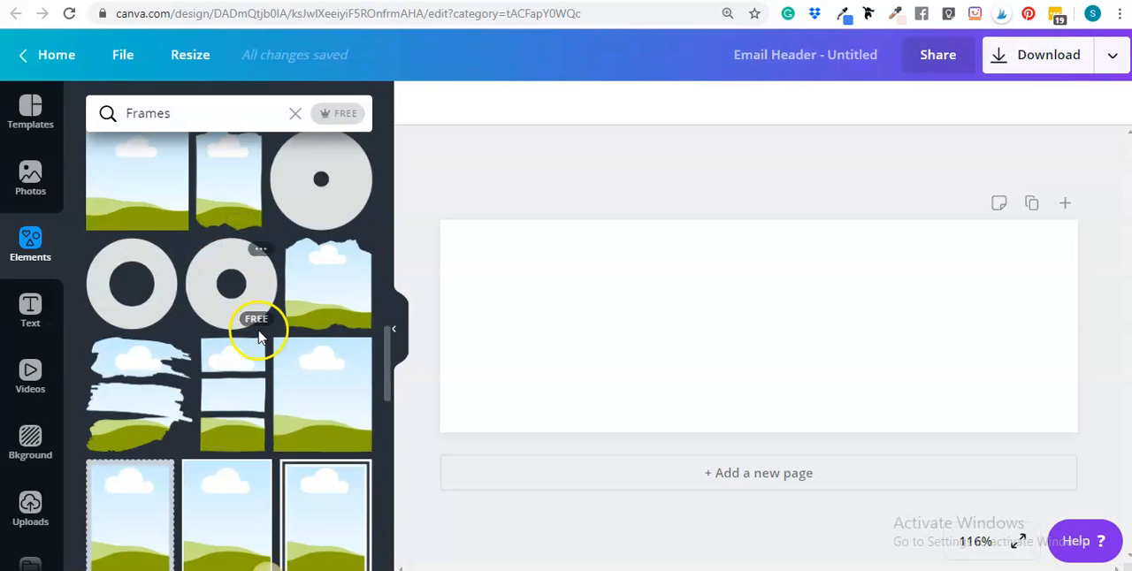
scroll(279, 329, "down", 1)
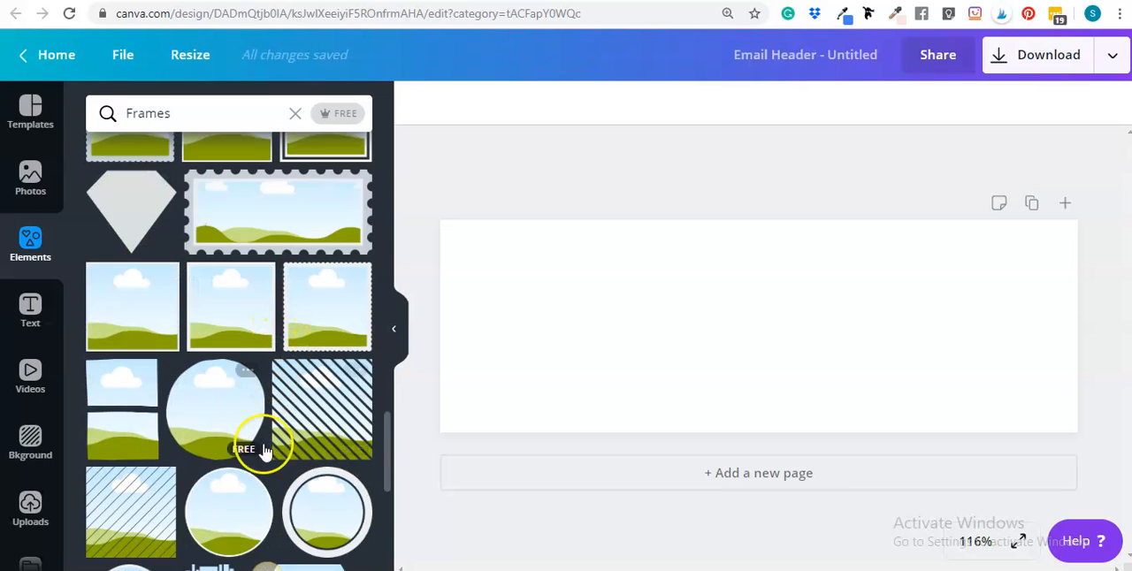
left_click(223, 508)
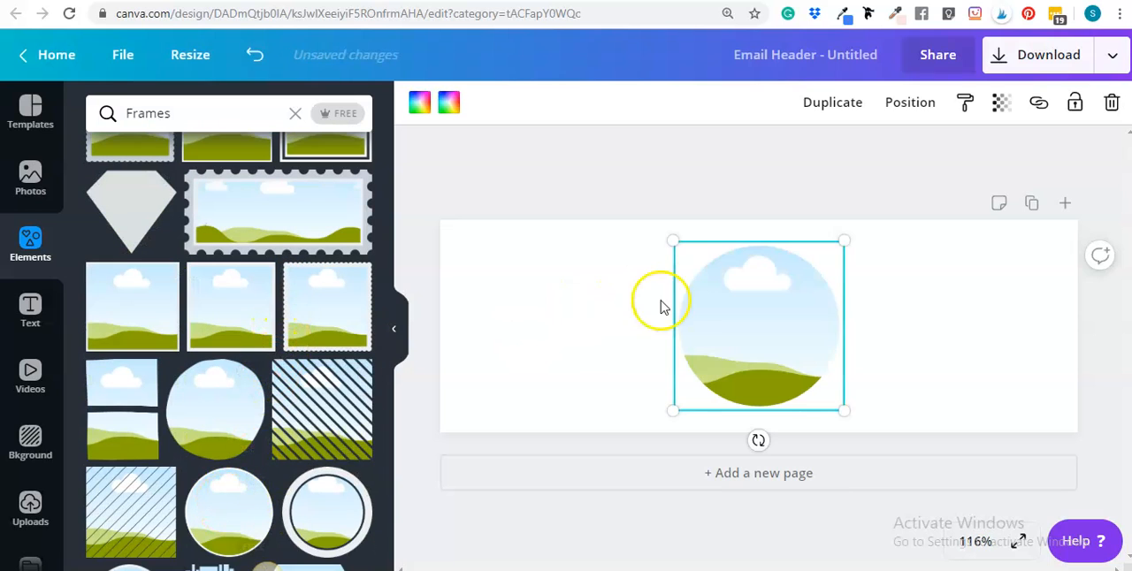
left_click(749, 342)
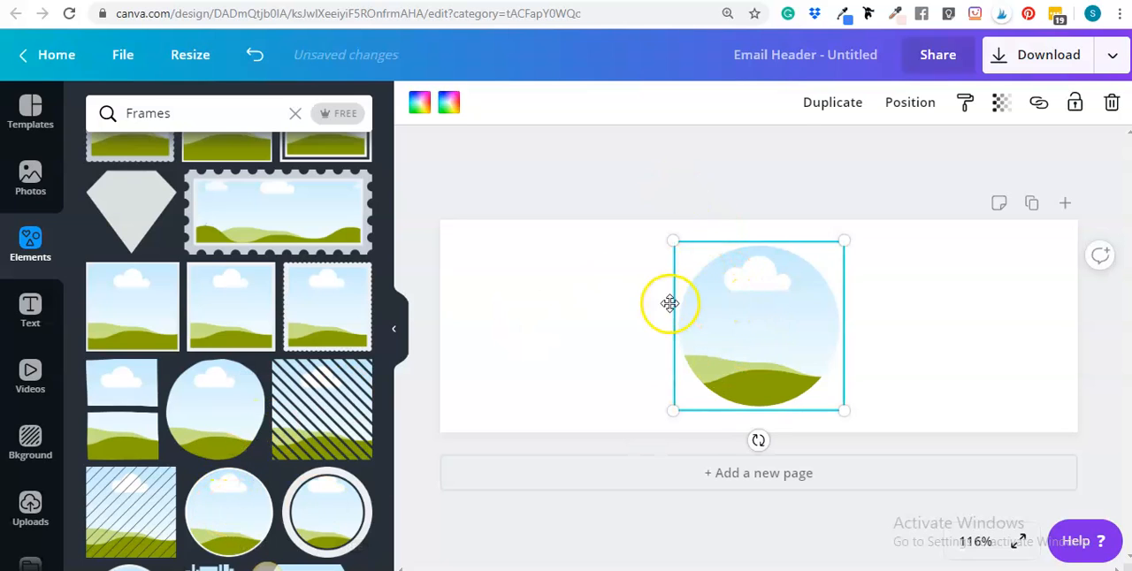
Set both the fill and the outline ring of the circular frame to the medium pink of the first brand palette
left_click(419, 104)
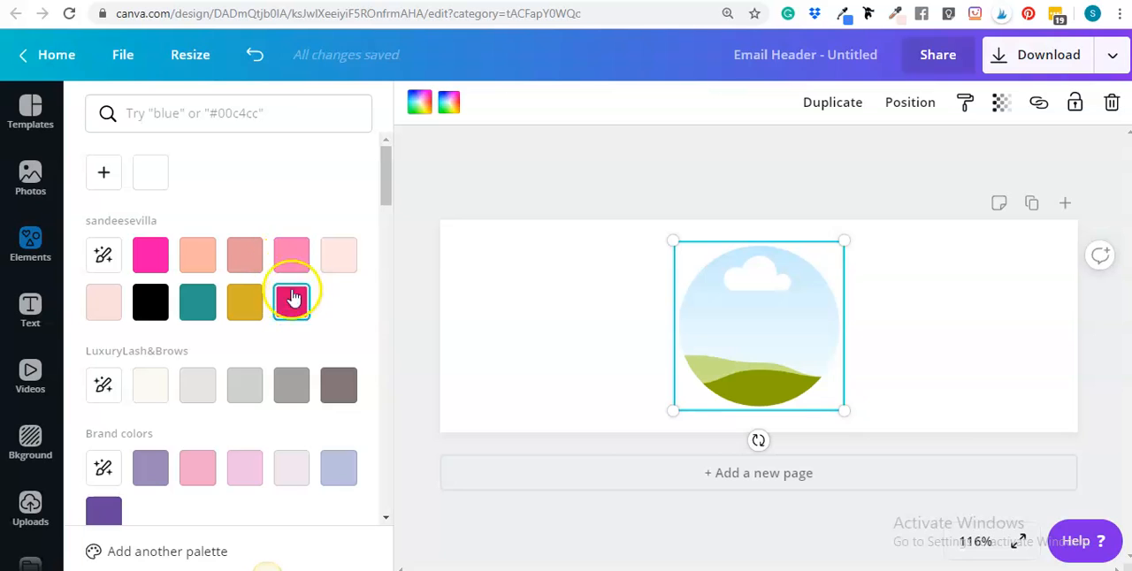
left_click(295, 261)
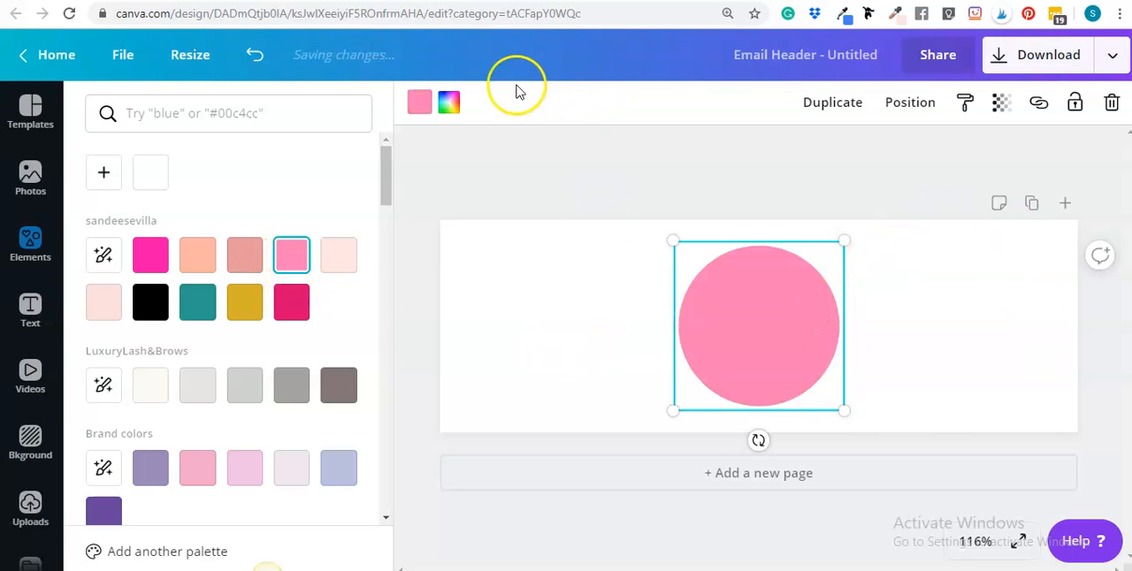
left_click(298, 263)
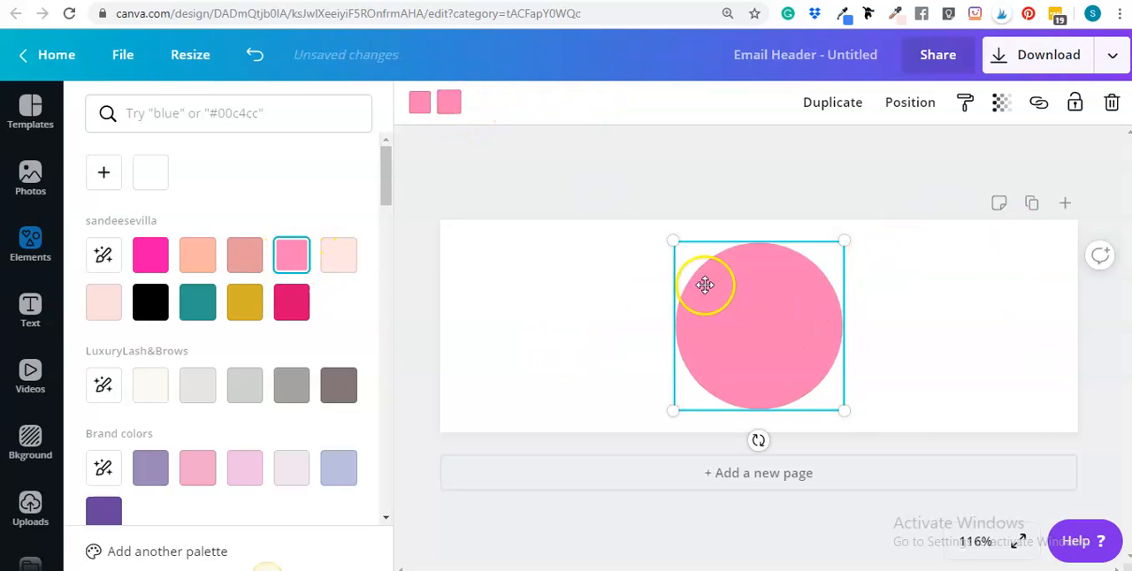
left_click(513, 157)
Move the circular frame to the left part of the header and fill it with the uploaded portrait of the woman with crossed arms
left_click_drag(776, 352, 576, 319)
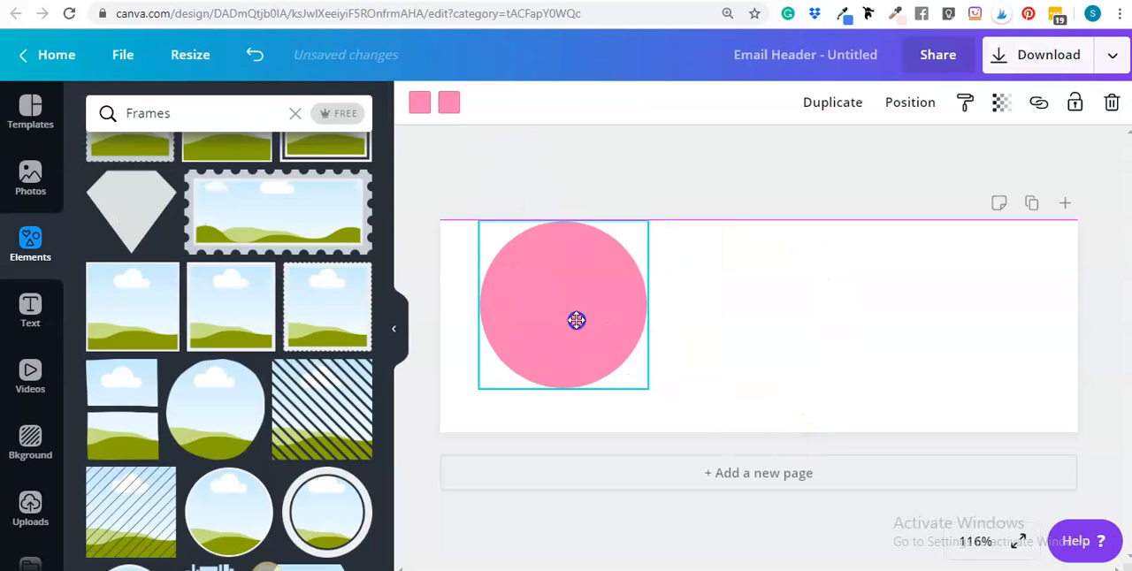
left_click(35, 511)
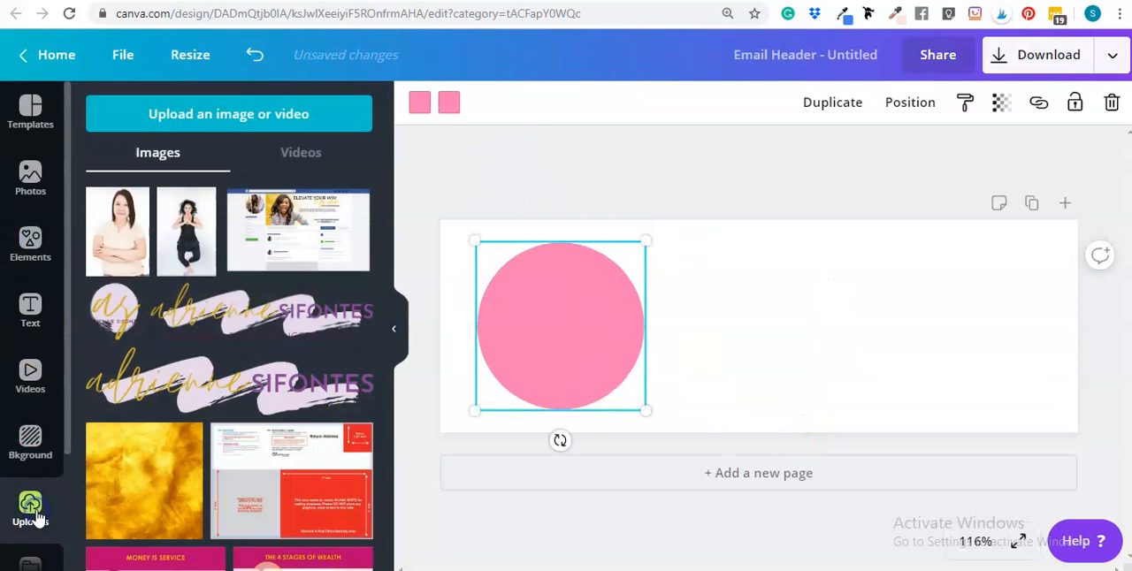
left_click(571, 347)
left_click_drag(751, 307, 550, 324)
left_click(601, 307)
double_click(600, 308)
left_click(605, 159)
left_click(720, 225)
Crop the portrait inside the circular frame by enlarging it and shifting it so the face sits near the middle
double_click(537, 364)
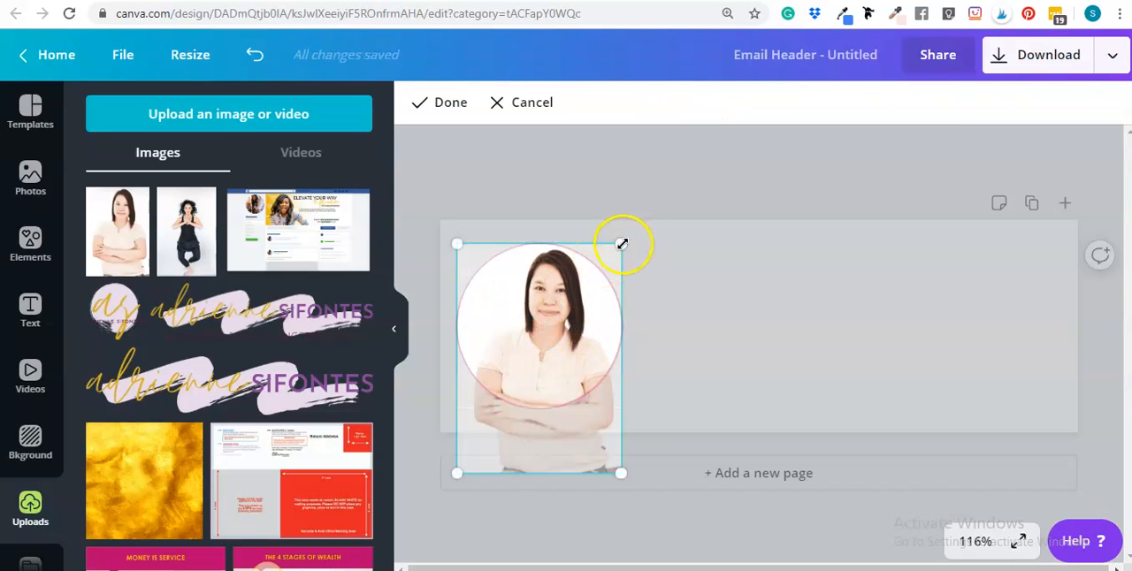
left_click_drag(623, 244, 689, 232)
left_click_drag(550, 315, 524, 358)
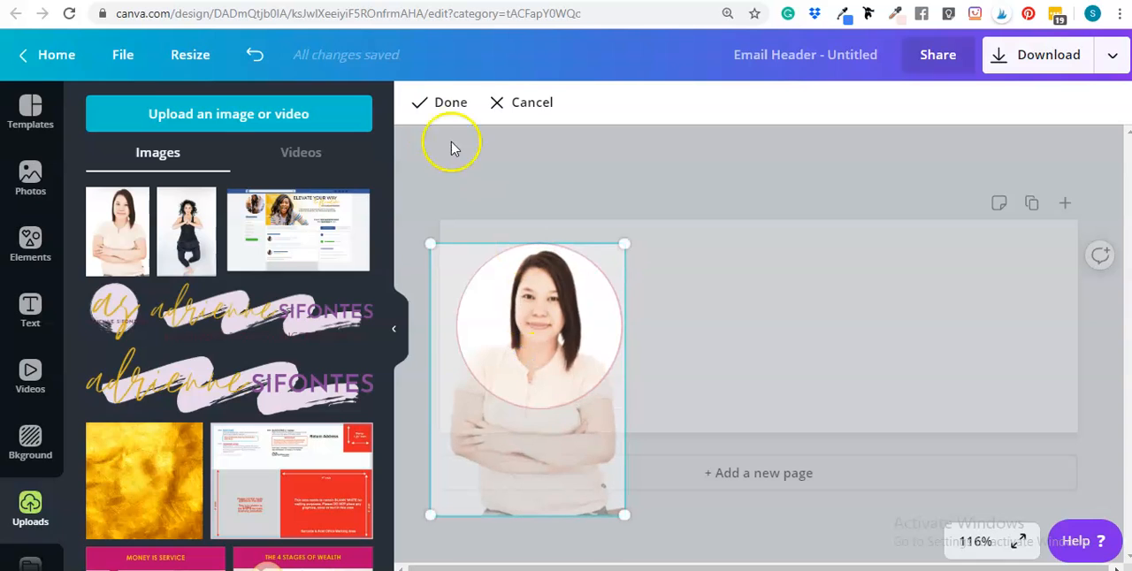
left_click(442, 104)
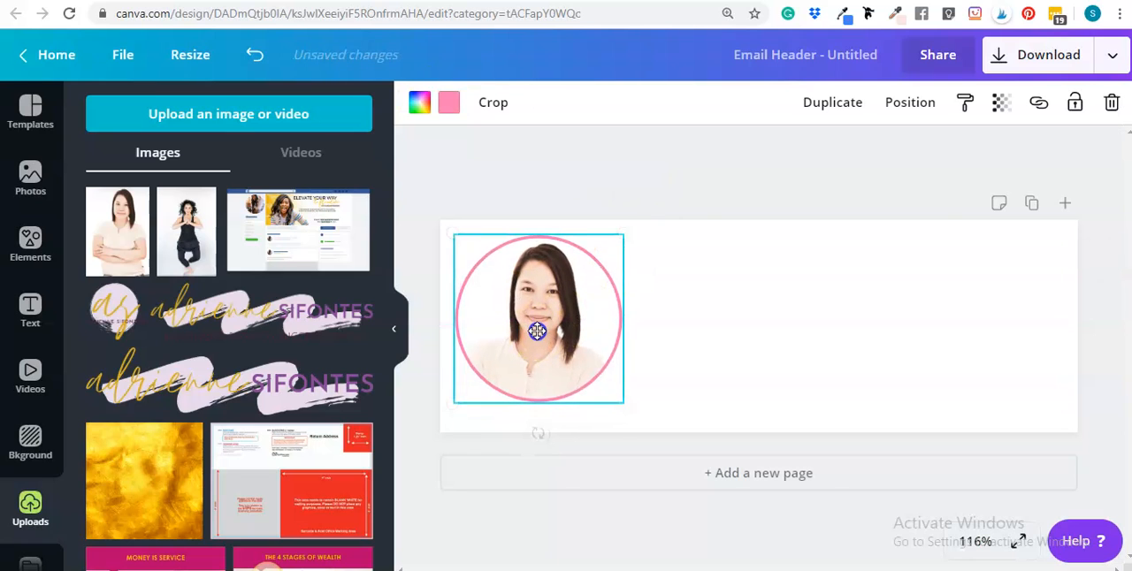
Enlarge the framed portrait slightly and centre it vertically at the left end of the header
left_click_drag(537, 331, 537, 338)
left_click_drag(618, 409, 637, 421)
left_click_drag(578, 321, 577, 312)
left_click(636, 174)
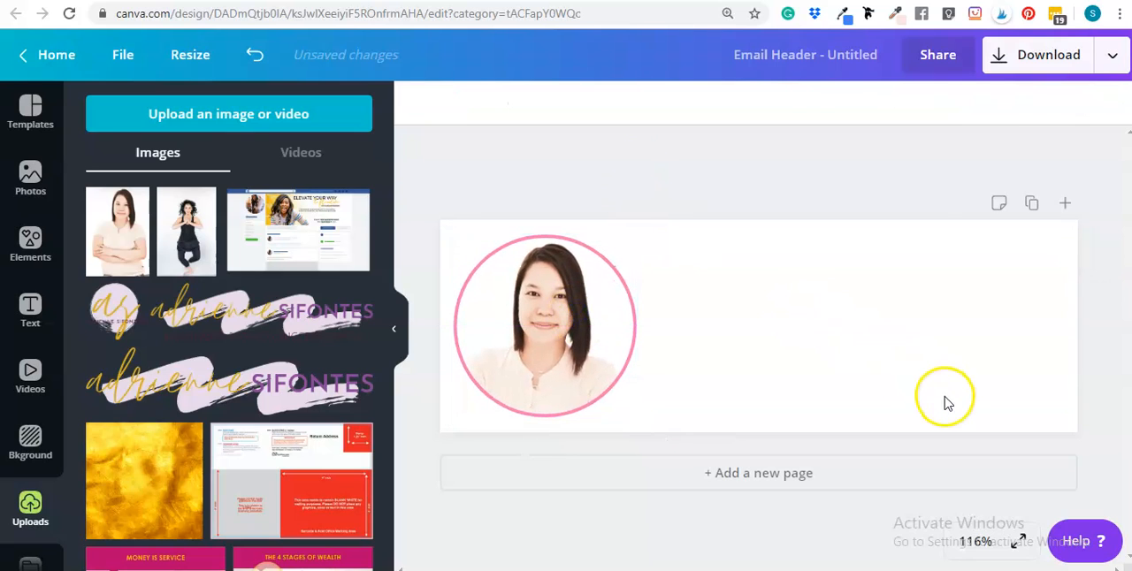
left_click(835, 335)
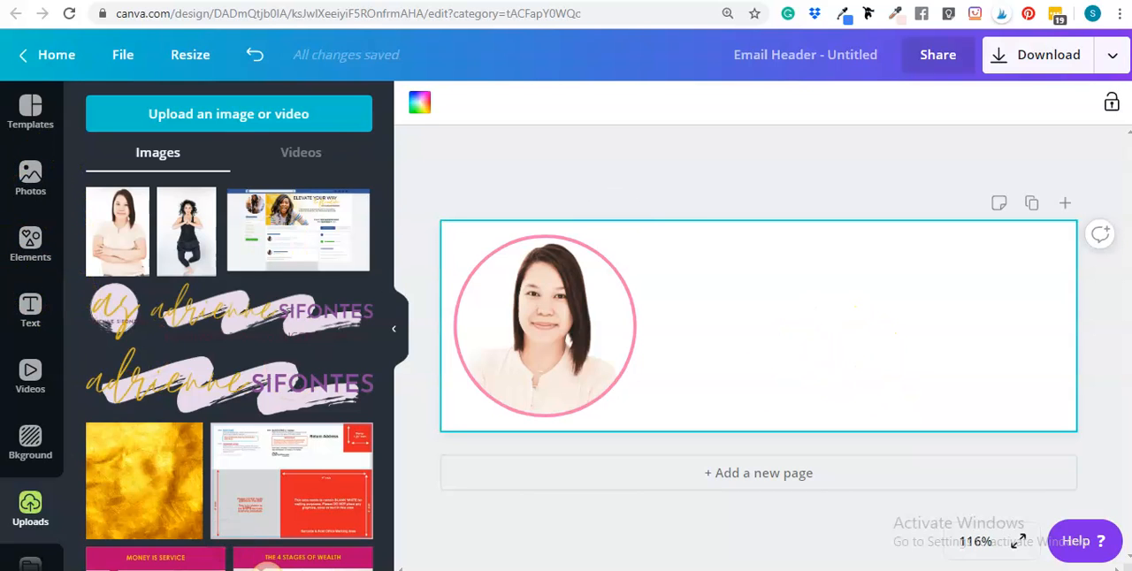
left_click(30, 310)
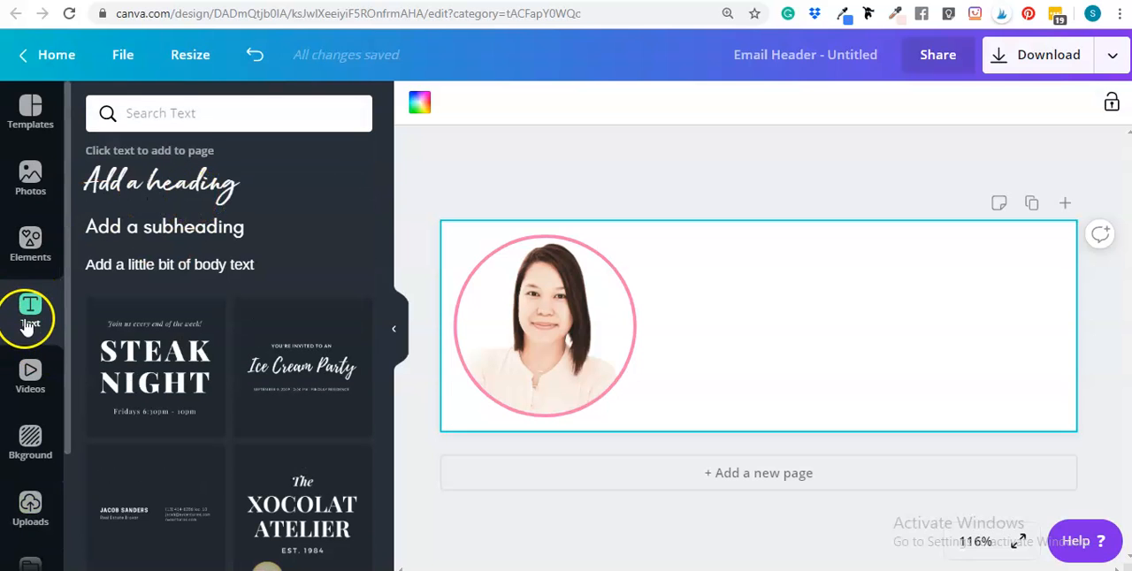
left_click(163, 184)
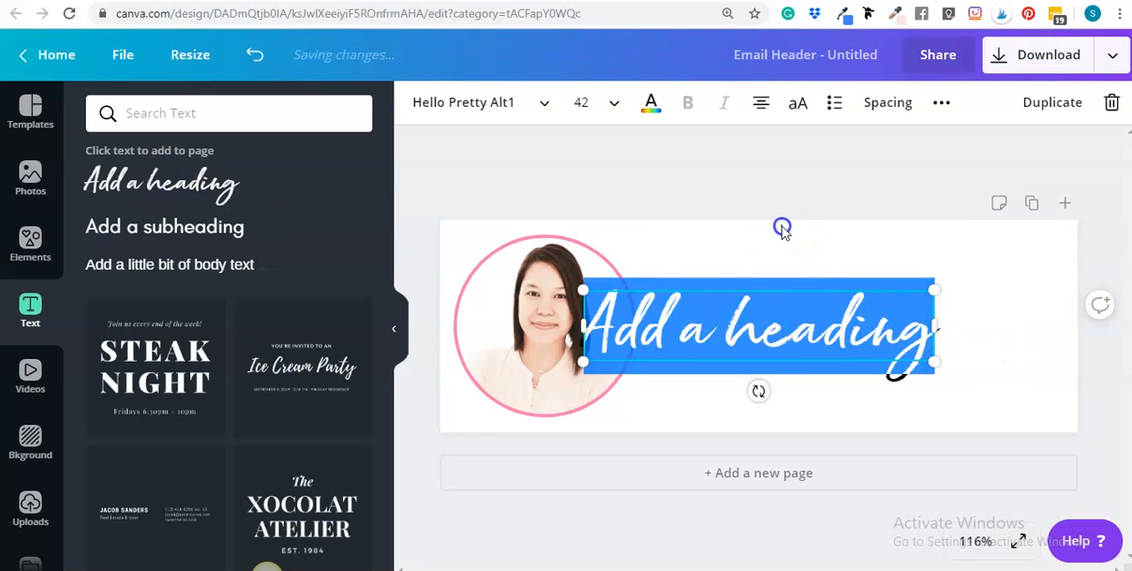
left_click_drag(753, 346, 866, 344)
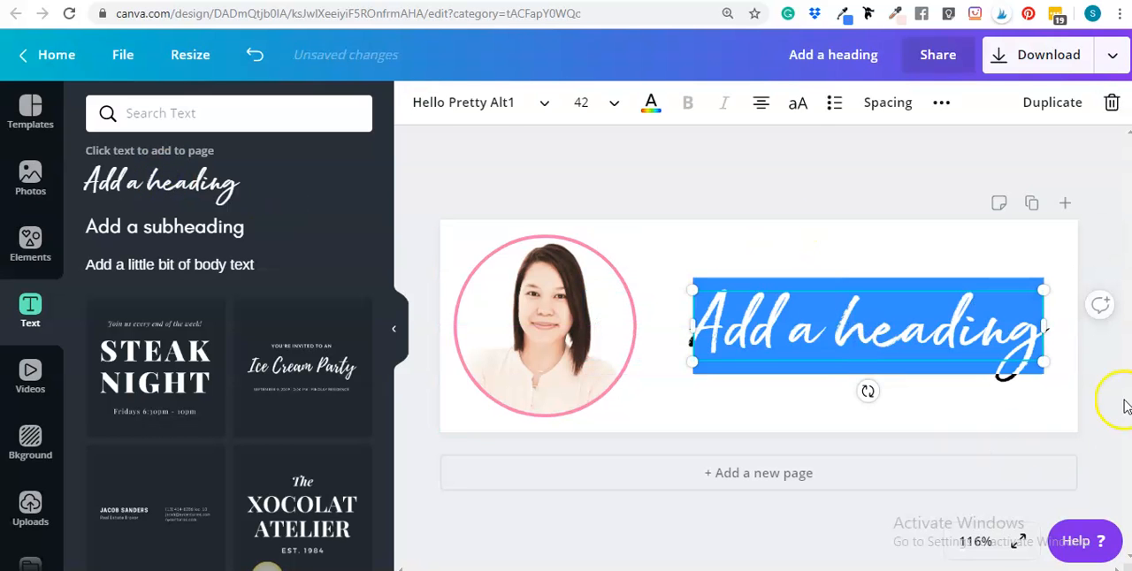
left_click(1112, 104)
Add a body text box to the header and place it right of the portrait, in the upper half
left_click(805, 352)
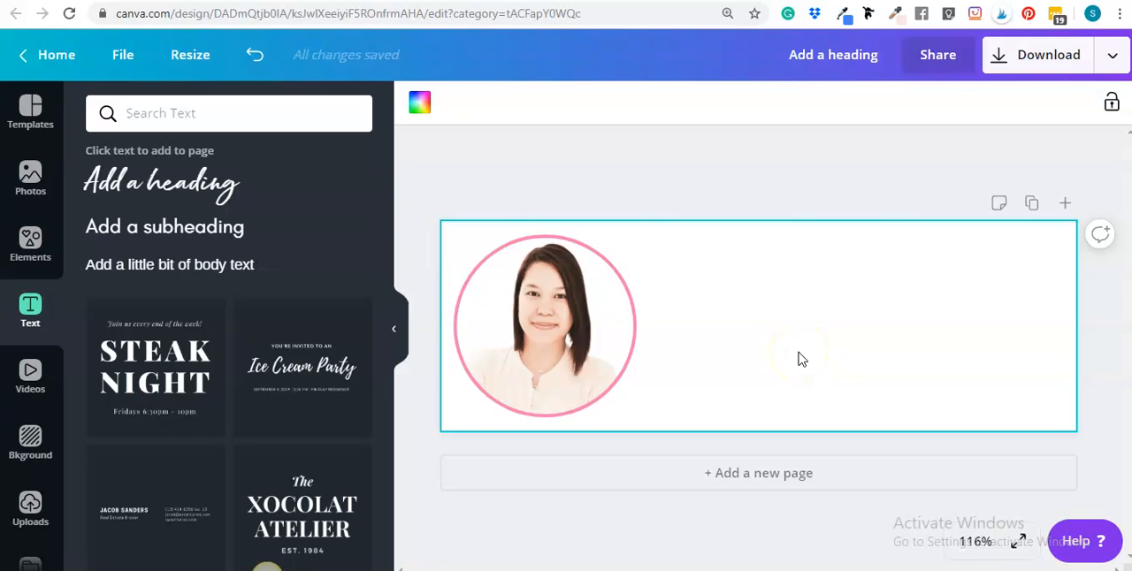
key("t")
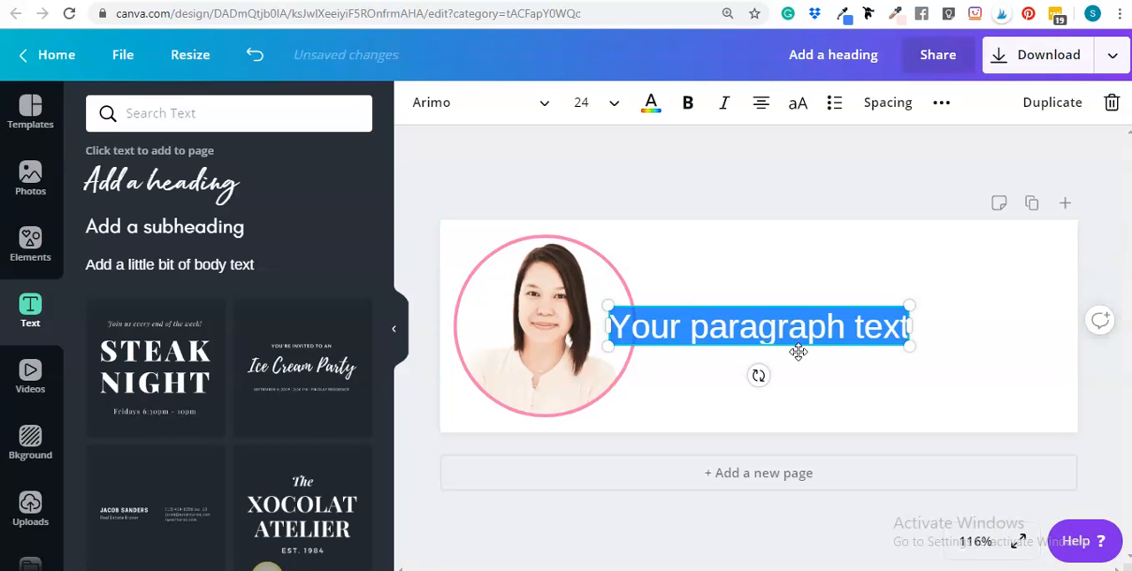
left_click(803, 257)
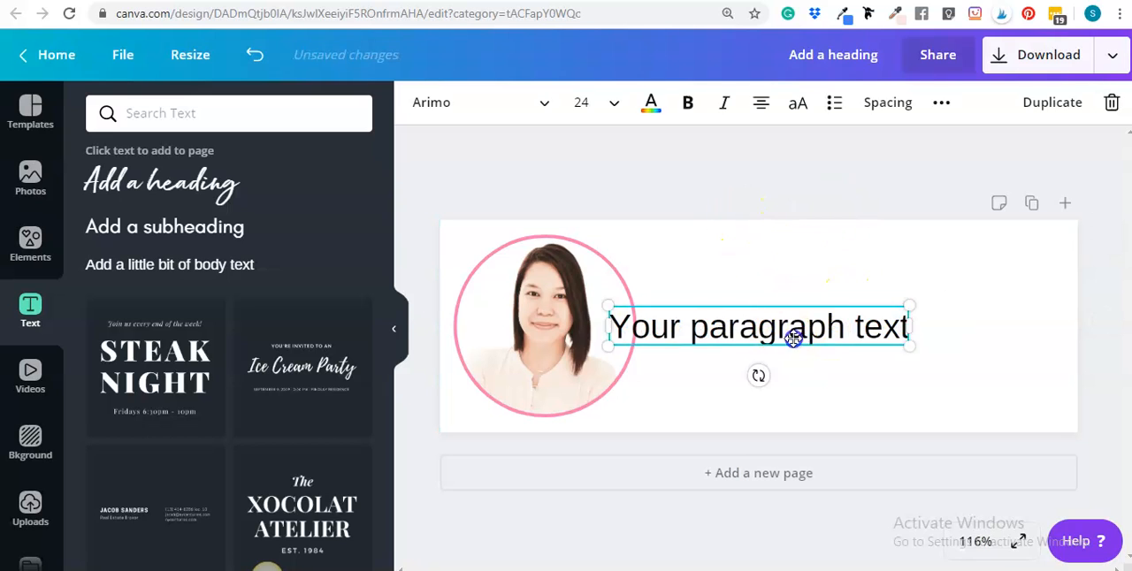
left_click_drag(785, 335, 844, 329)
triple_click(845, 329)
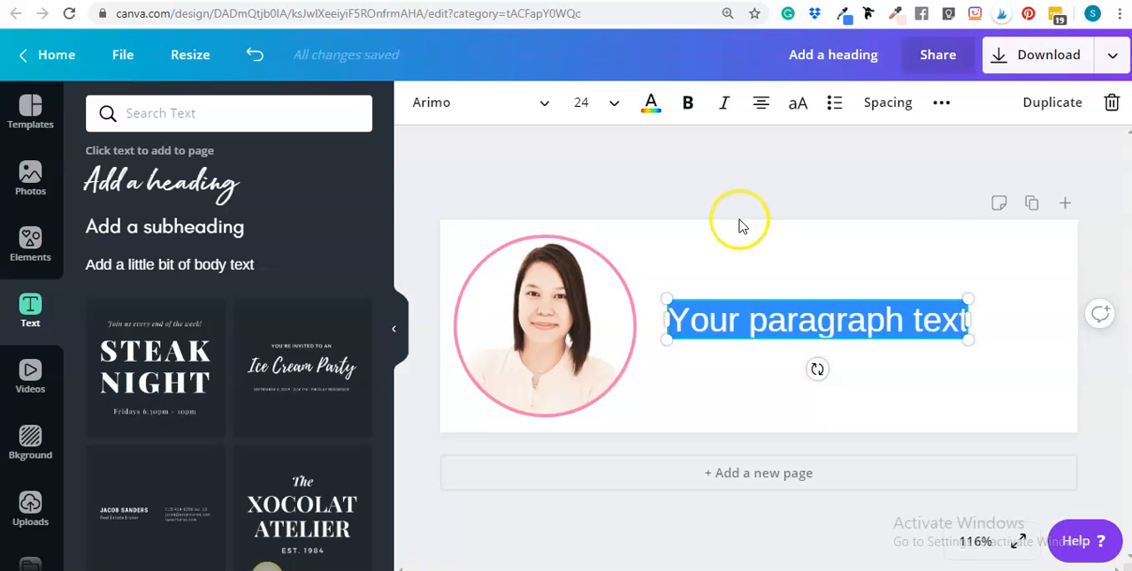
left_click(770, 292)
left_click_drag(779, 321, 789, 285)
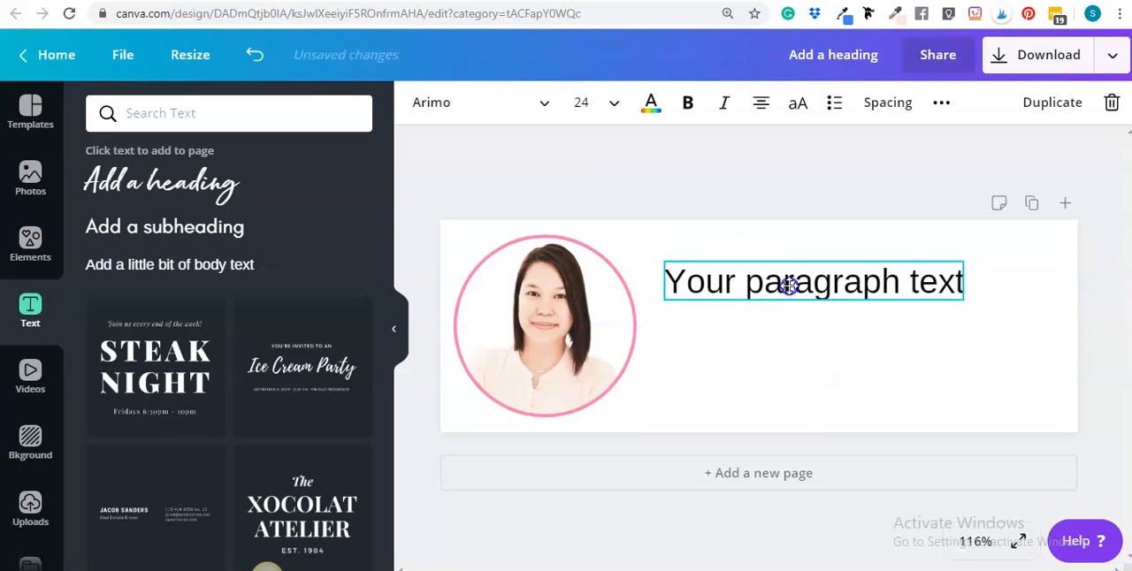
Replace the placeholder text with the owner's full name, capitalising both parts, and nudge the text box slightly
triple_click(789, 286)
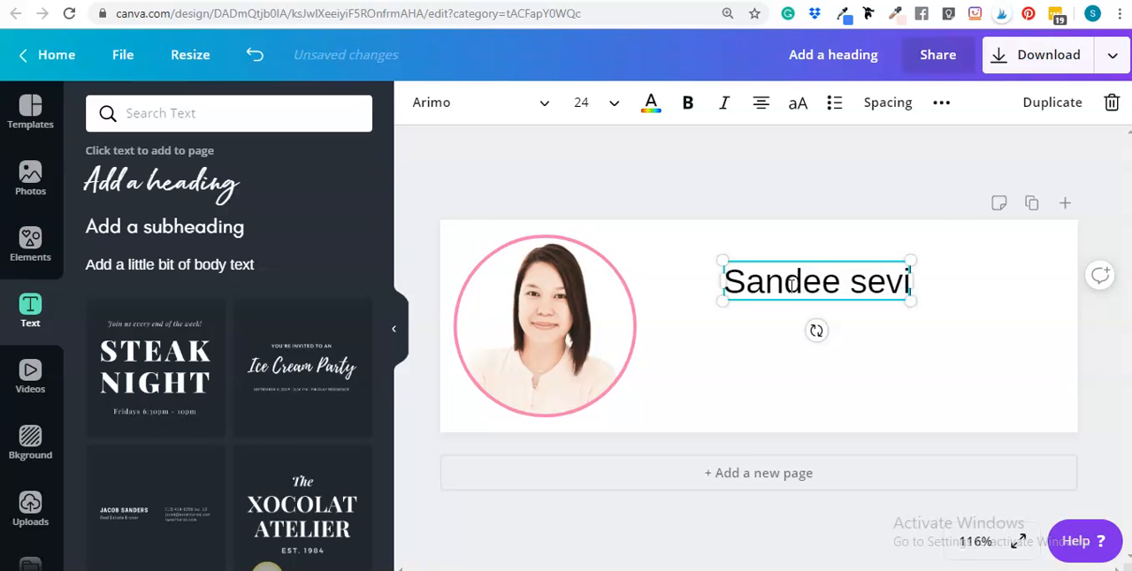
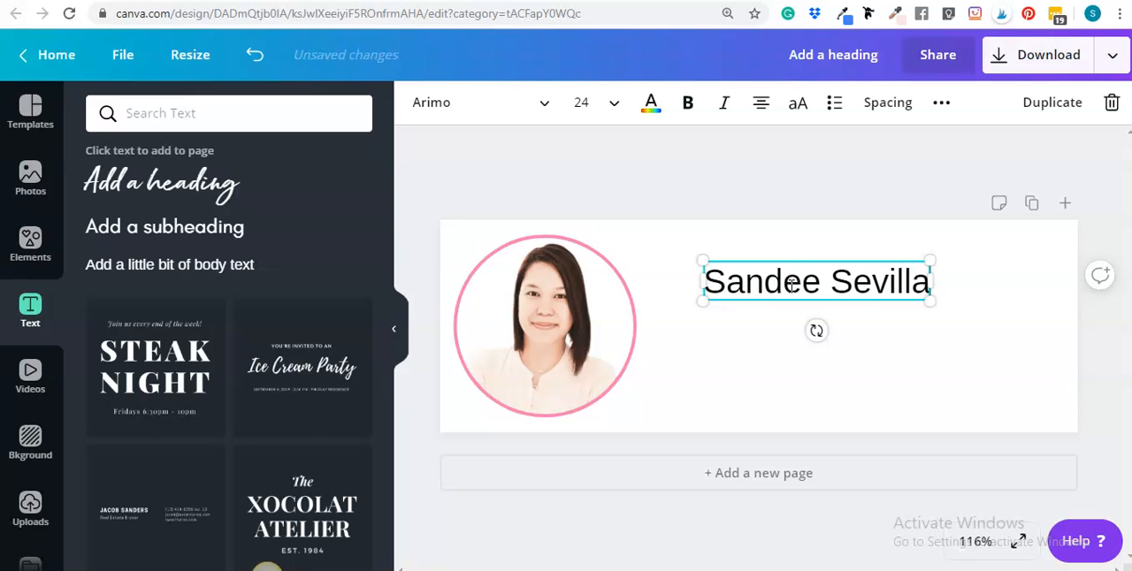
left_click(1032, 321)
left_click_drag(839, 286, 840, 289)
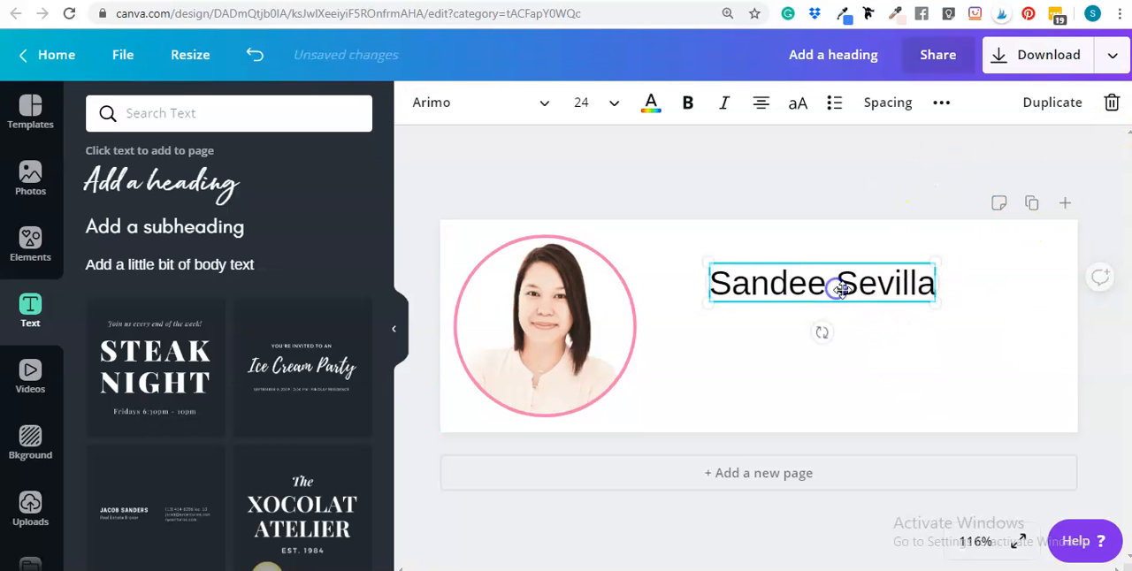
Change the font of the name text to Hello Pretty Alt1
left_click(1035, 319)
left_click(803, 278)
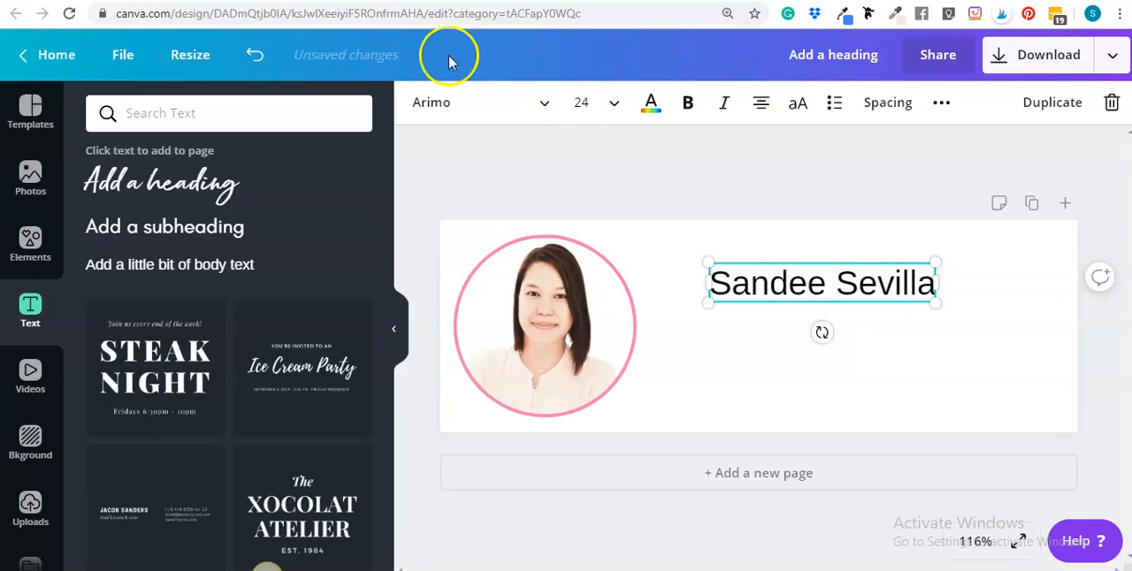
left_click(499, 103)
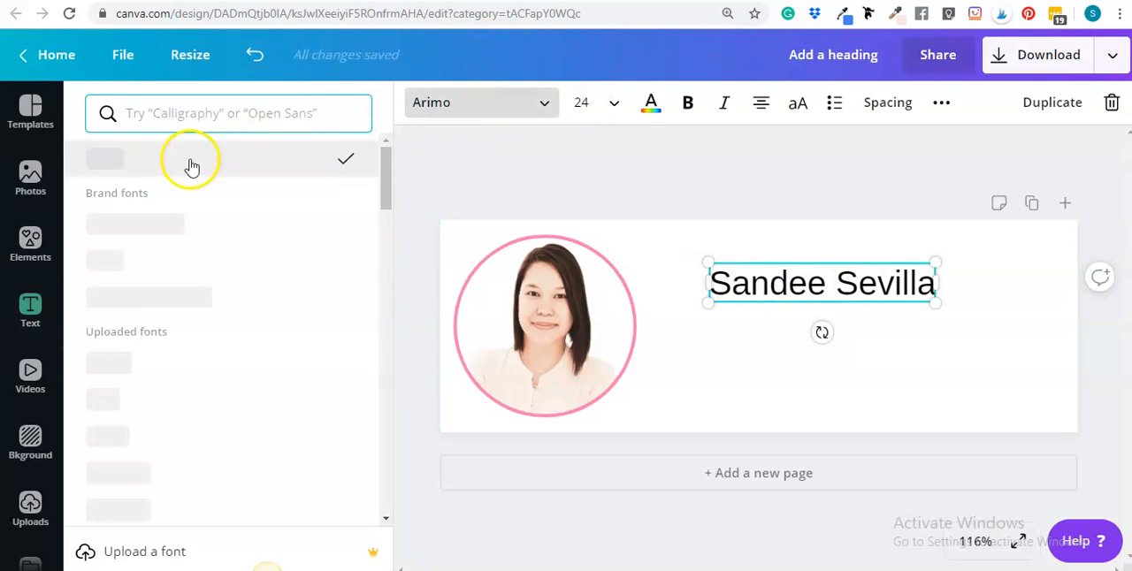
left_click(153, 224)
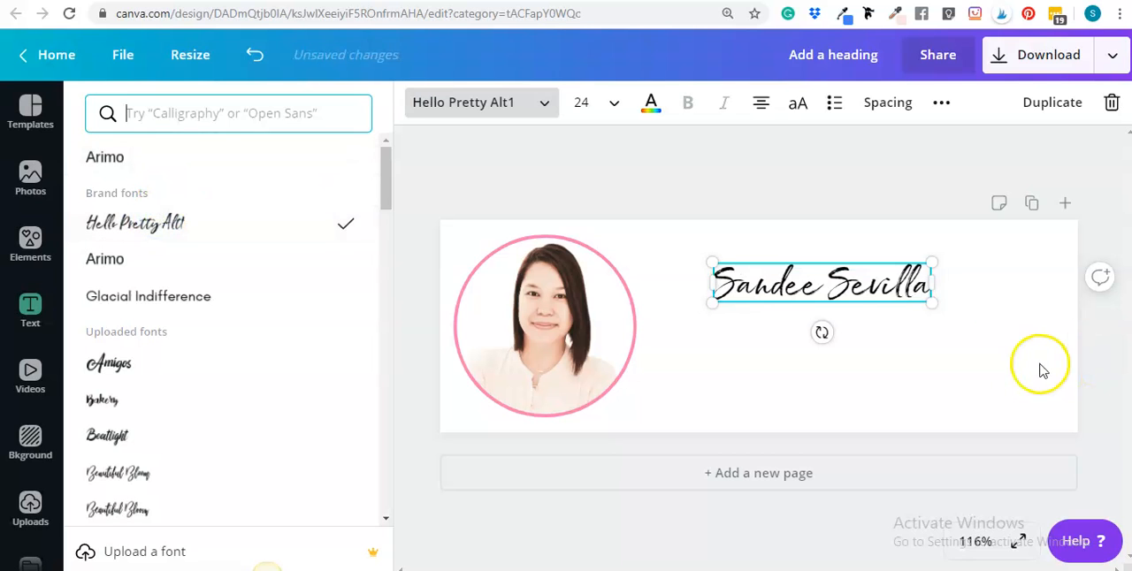
Enlarge the name text to about size 40.9 and position it beside the portrait in the header's upper half
left_click_drag(934, 304, 1022, 348)
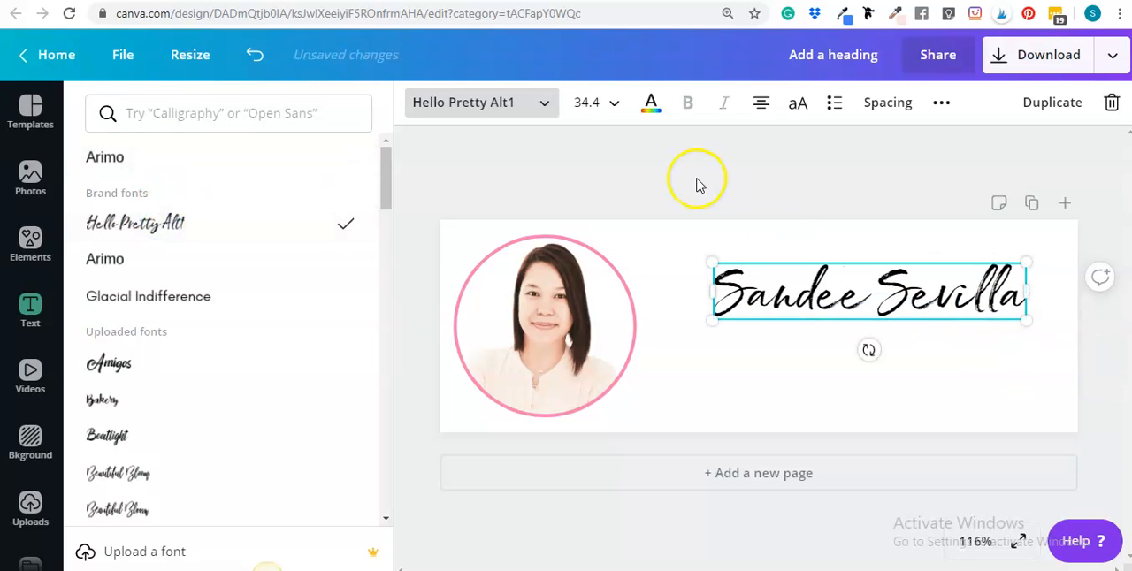
left_click(870, 320)
left_click_drag(864, 298, 837, 287)
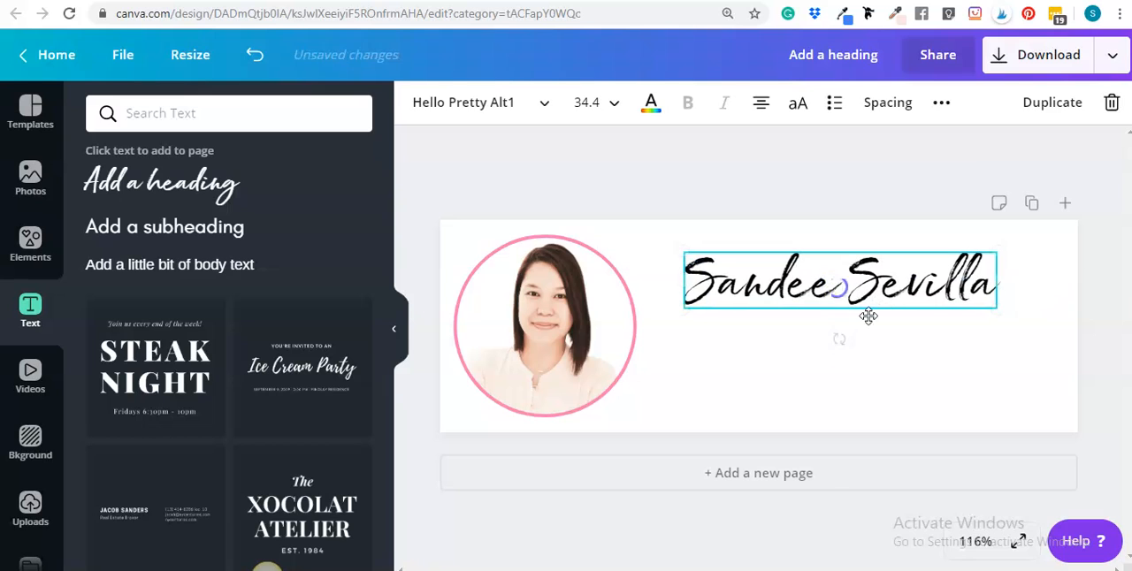
left_click_drag(996, 306, 1051, 321)
mouse_move(933, 278)
left_mouse_down()
mouse_move(912, 283)
mouse_move(927, 281)
left_mouse_up()
Set the name text's alignment to left
left_click(760, 102)
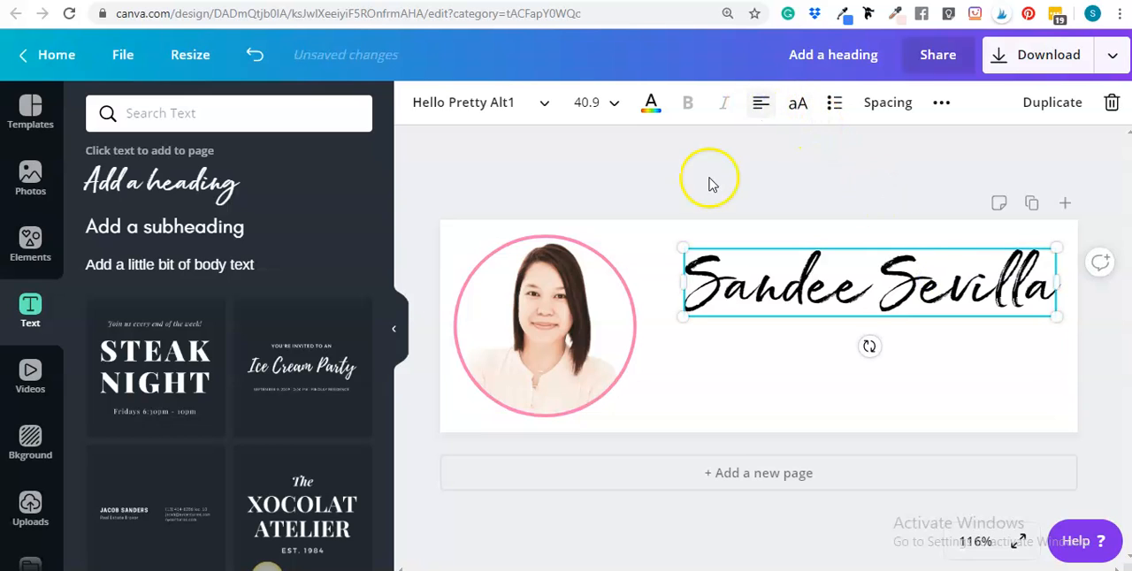
left_click(758, 106)
left_click(738, 167)
left_click(792, 266)
left_click(761, 110)
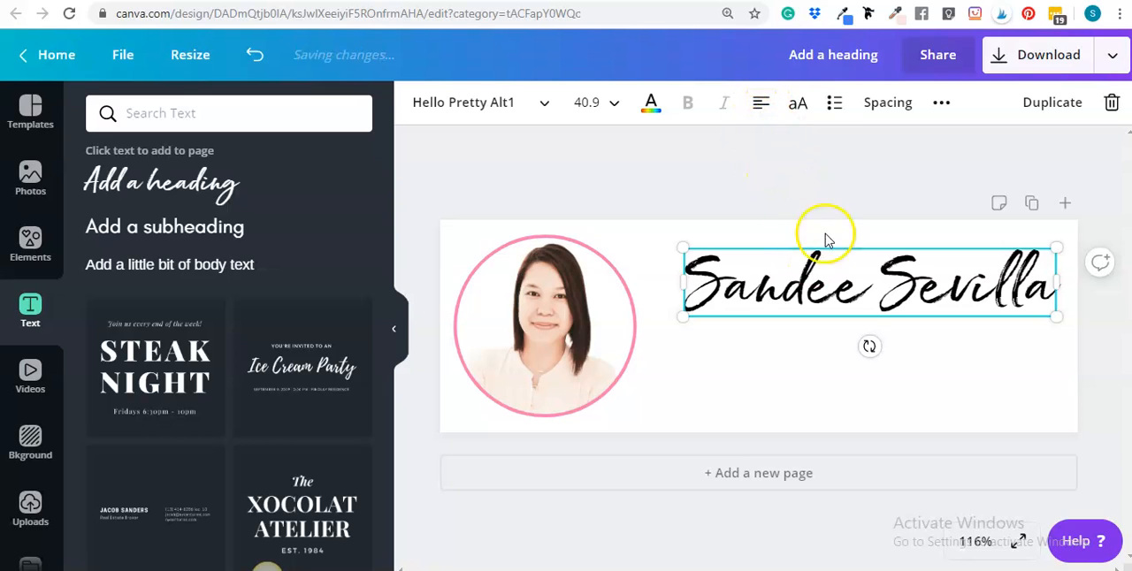
left_click(767, 193)
Shift the name text slightly closer to the portrait and a little higher in the header
mouse_move(774, 288)
left_mouse_down()
mouse_move(788, 286)
mouse_move(772, 287)
left_mouse_up()
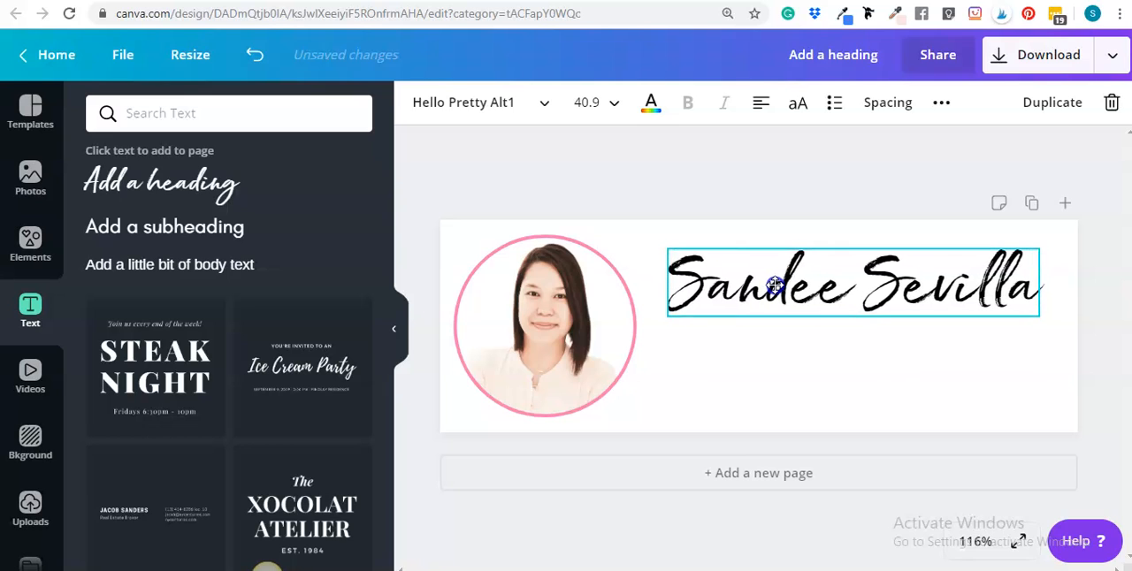
left_click(772, 287)
mouse_move(782, 260)
left_mouse_down()
mouse_move(776, 253)
mouse_move(778, 266)
left_mouse_up()
left_click(860, 267)
left_click(1109, 346)
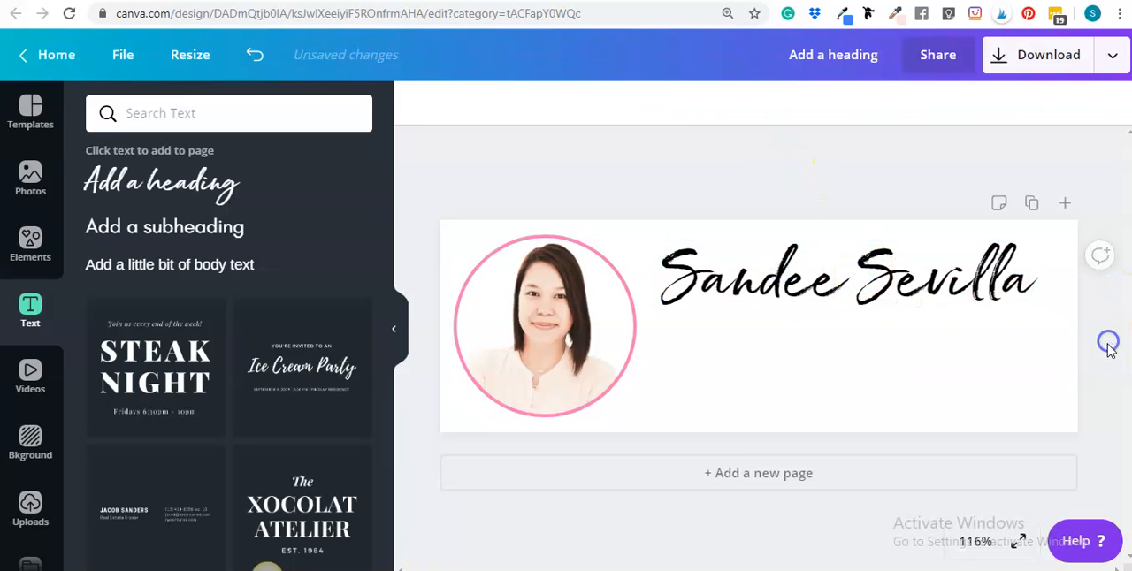
Add a text box below the name and replace its placeholder with "Virtual assistant"
left_click(790, 355)
key("t")
double_click(803, 325)
left_click(802, 328)
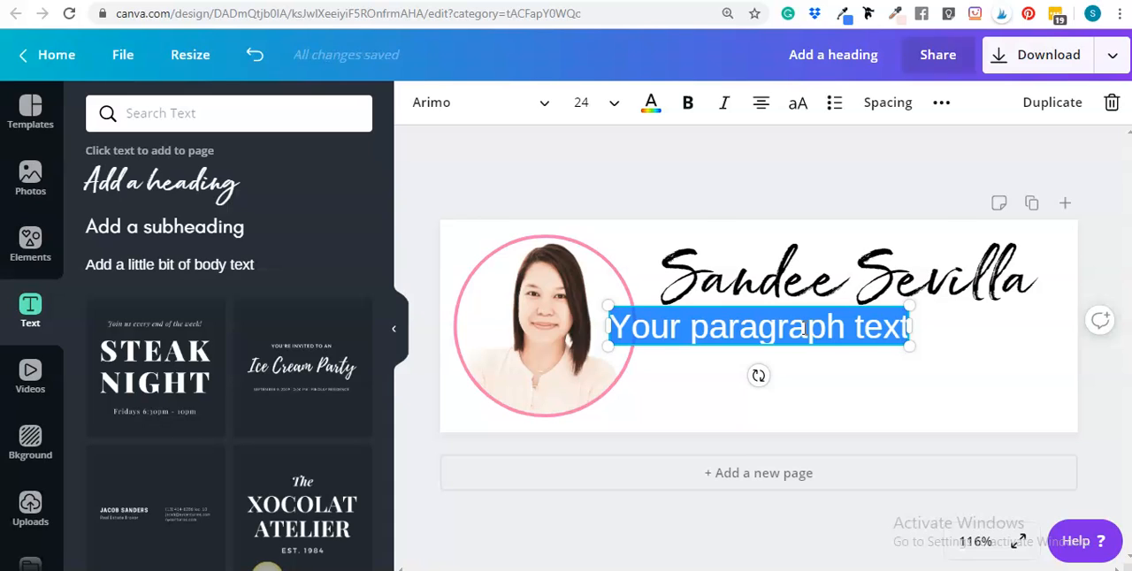
type("V")
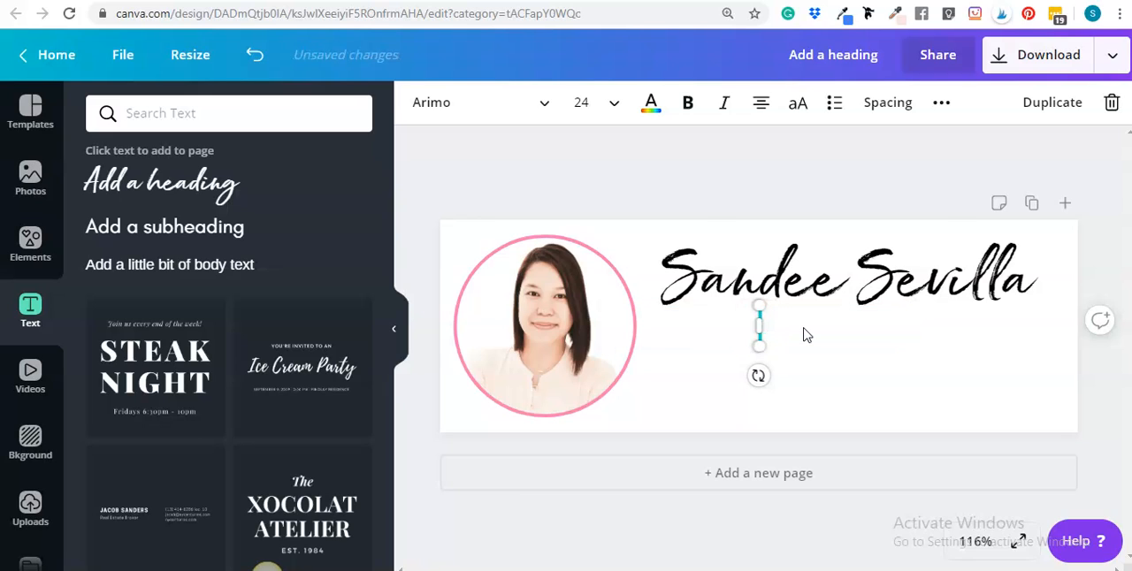
type("VVirtual assistant")
key("BackSpace")
key("BackSpace")
key("BackSpace")
key("BackSpace")
key("BackSpace")
key("BackSpace")
key("BackSpace")
key("BackSpace")
key("BackSpace")
key("BackSpace")
type("assistant")
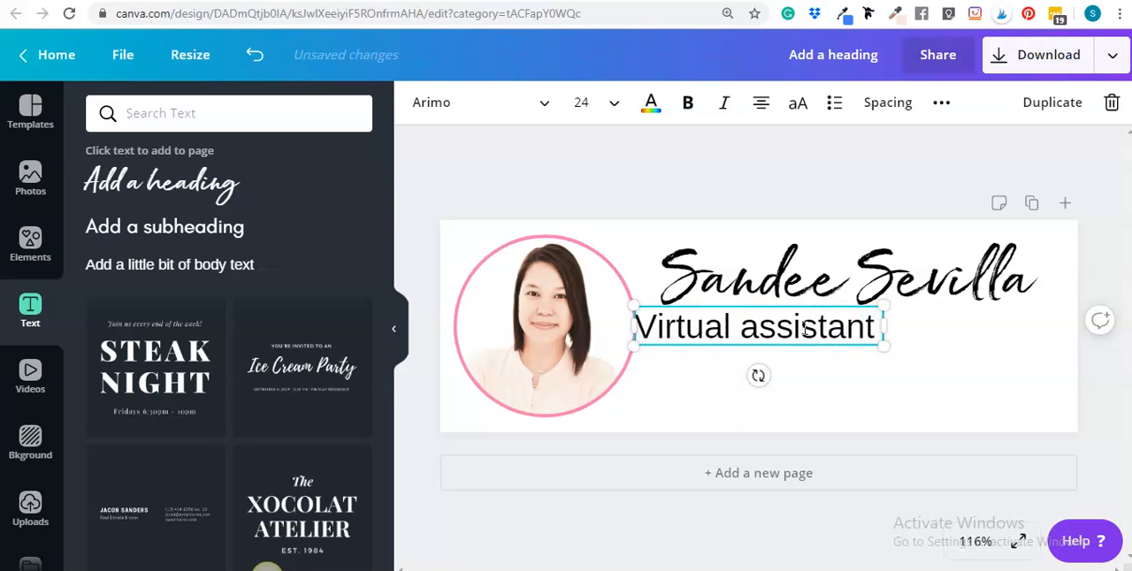
Capitalise the second word and extend the tagline to read "Virtual Assistant | Graphic Designer"
key("BackSpace")
key("BackSpace")
key("BackSpace")
key("BackSpace")
key("BackSpace")
key("BackSpace")
key("BackSpace")
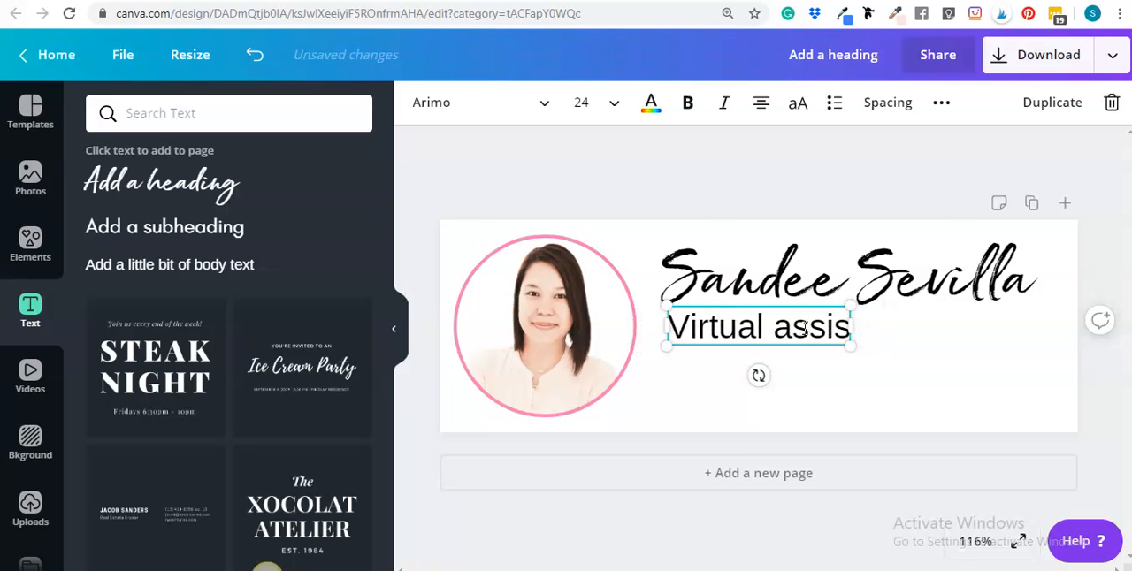
type("Asssi")
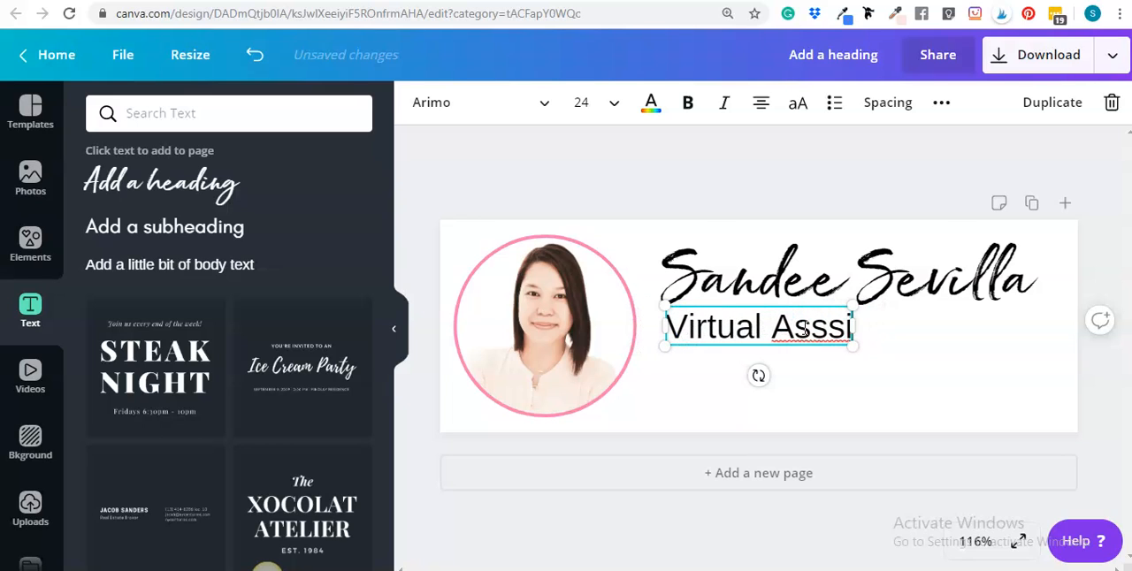
key("BackSpace")
key("BackSpace")
type("istant | G")
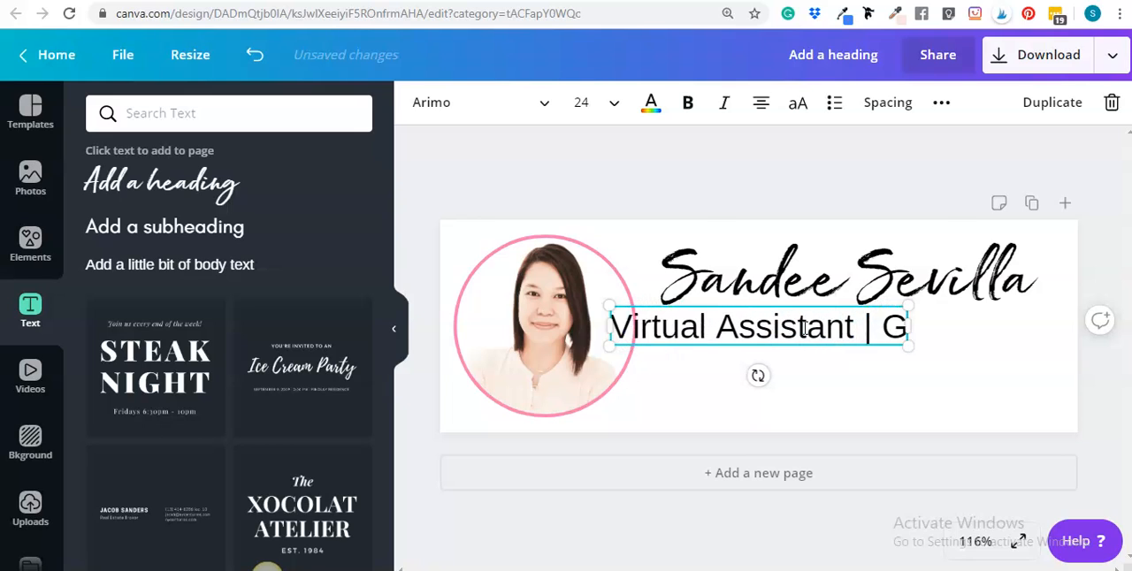
type("raphic Designer")
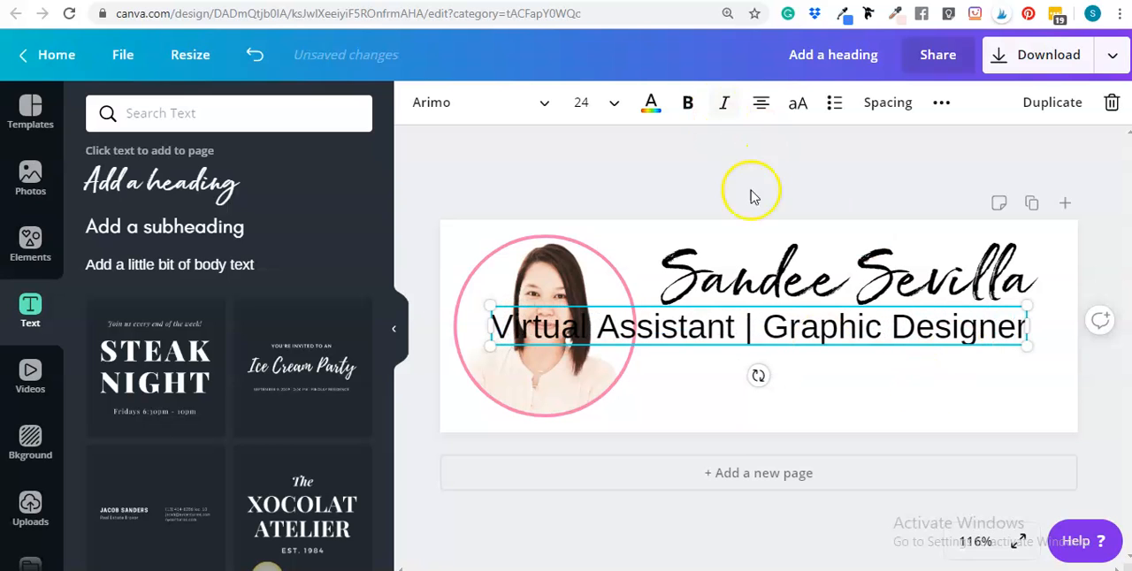
left_click(1104, 361)
Left-align the job title line and shrink it to about size 11.6
mouse_move(801, 339)
left_mouse_down()
mouse_move(859, 331)
mouse_move(820, 343)
left_mouse_up()
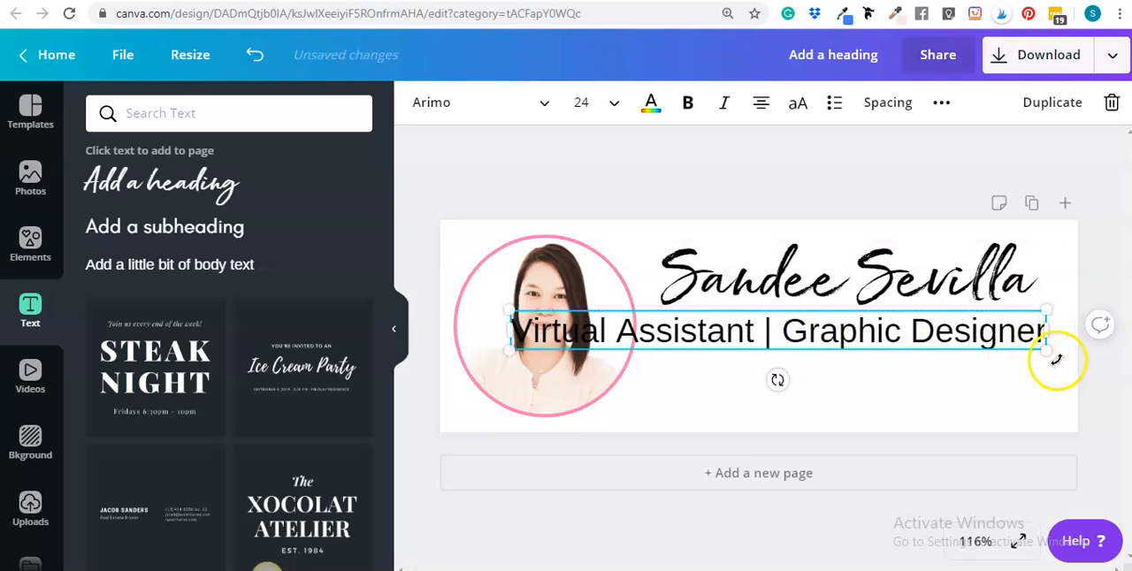
left_click(761, 102)
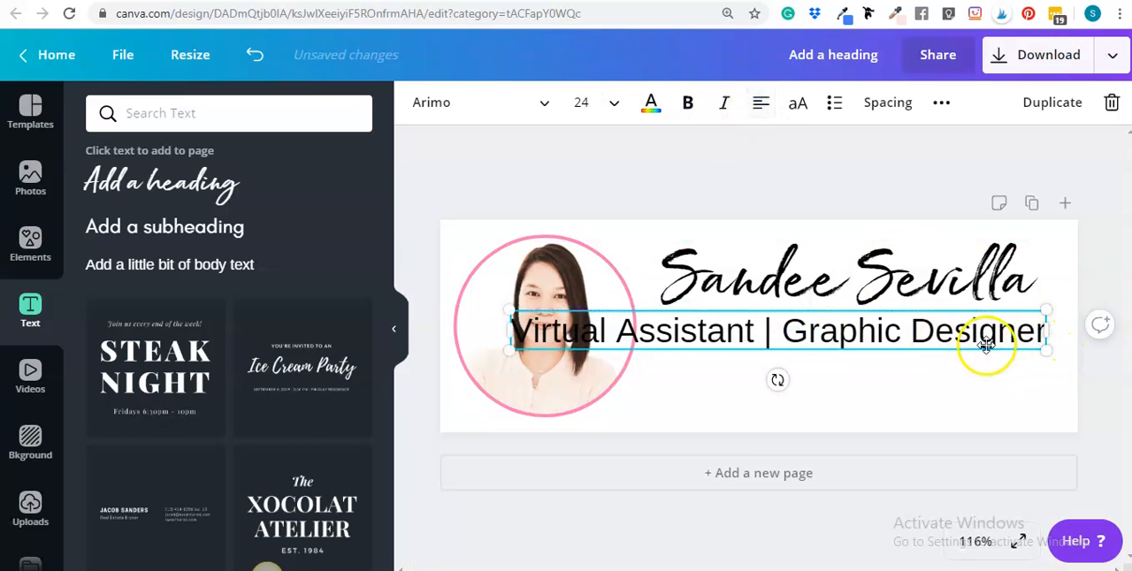
left_click_drag(1038, 349, 745, 351)
Move the job title line directly below the name, flush with the name's left edge
left_click_drag(690, 328, 919, 339)
left_click(808, 331)
mouse_move(808, 331)
left_mouse_down()
mouse_move(799, 322)
mouse_move(814, 320)
left_mouse_up()
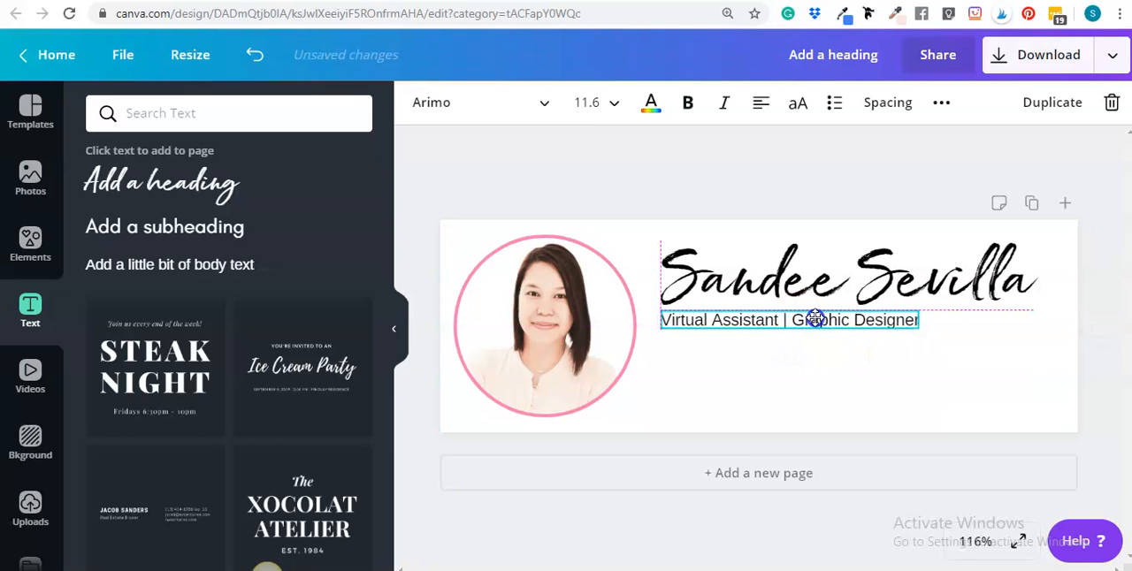
left_click(814, 374)
Change the font of the job title line to Glacial Indifference
left_click(823, 333)
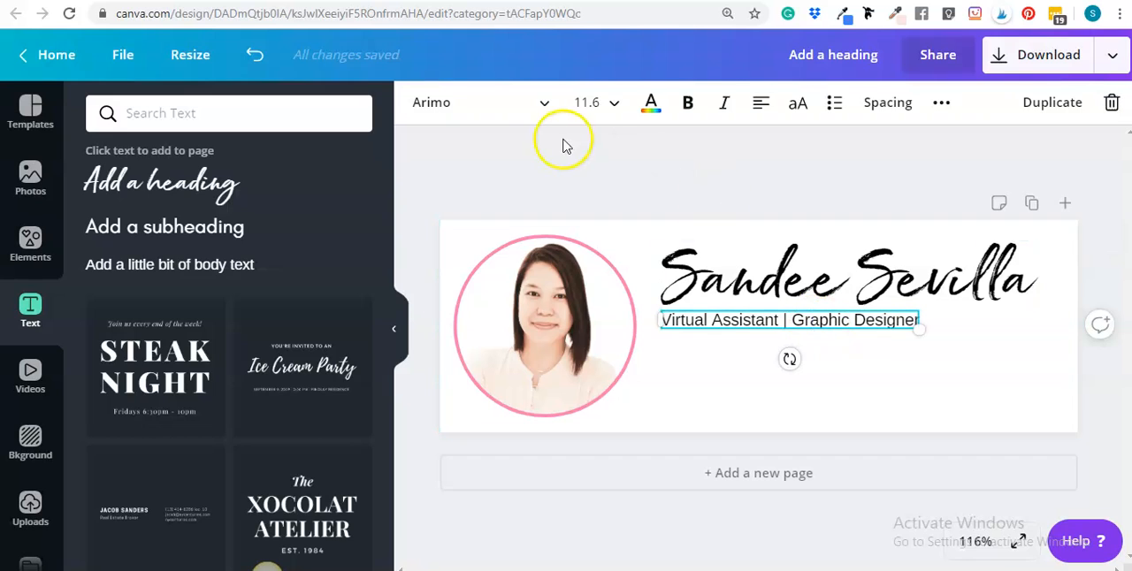
left_click(529, 108)
scroll(150, 203, "up", 2)
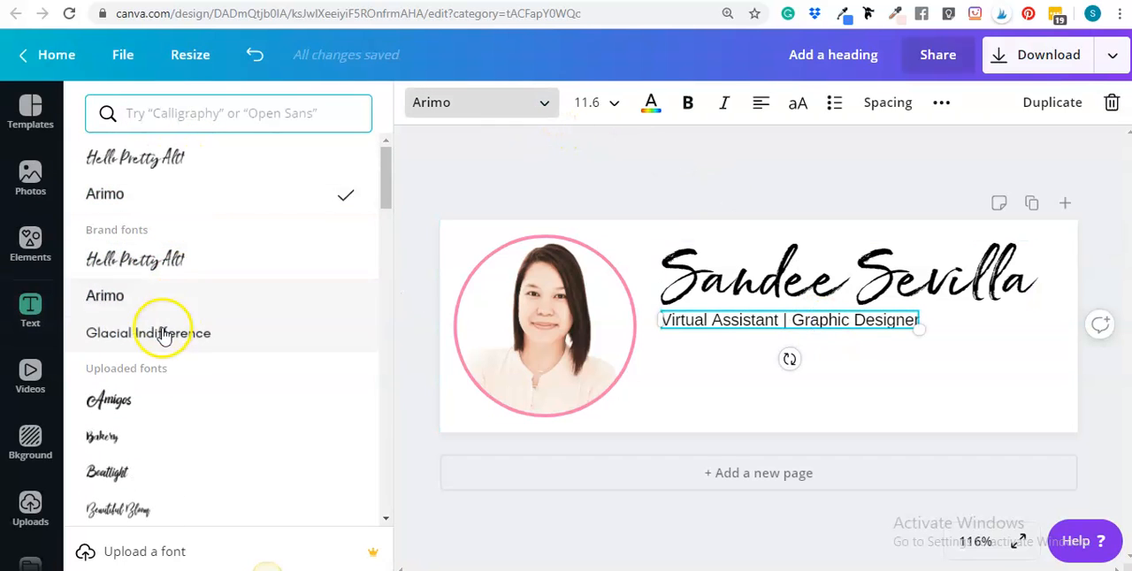
left_click(161, 330)
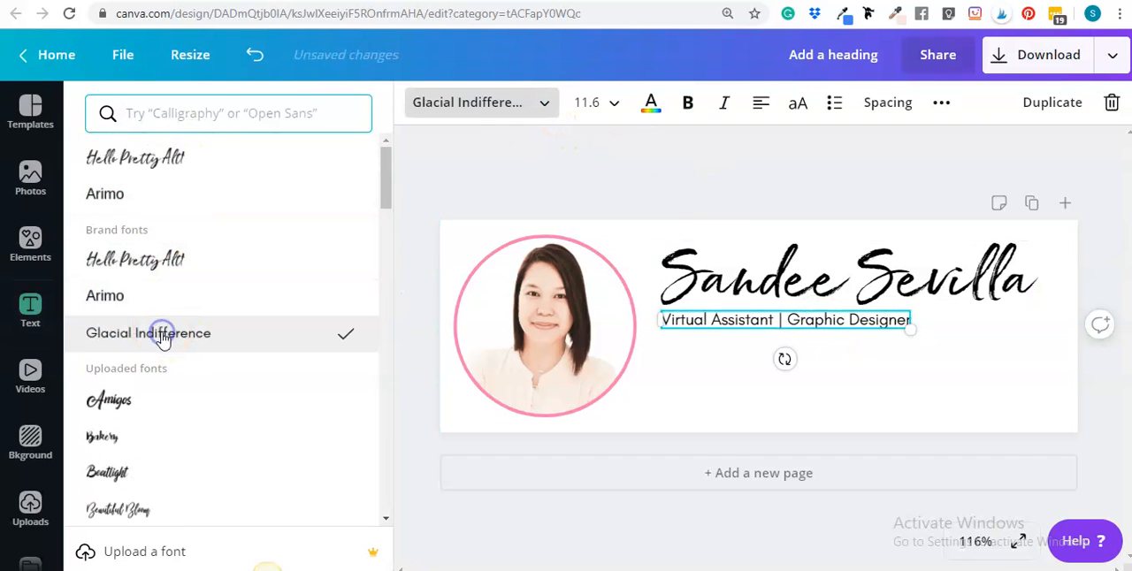
left_click(1068, 397)
left_click(858, 321)
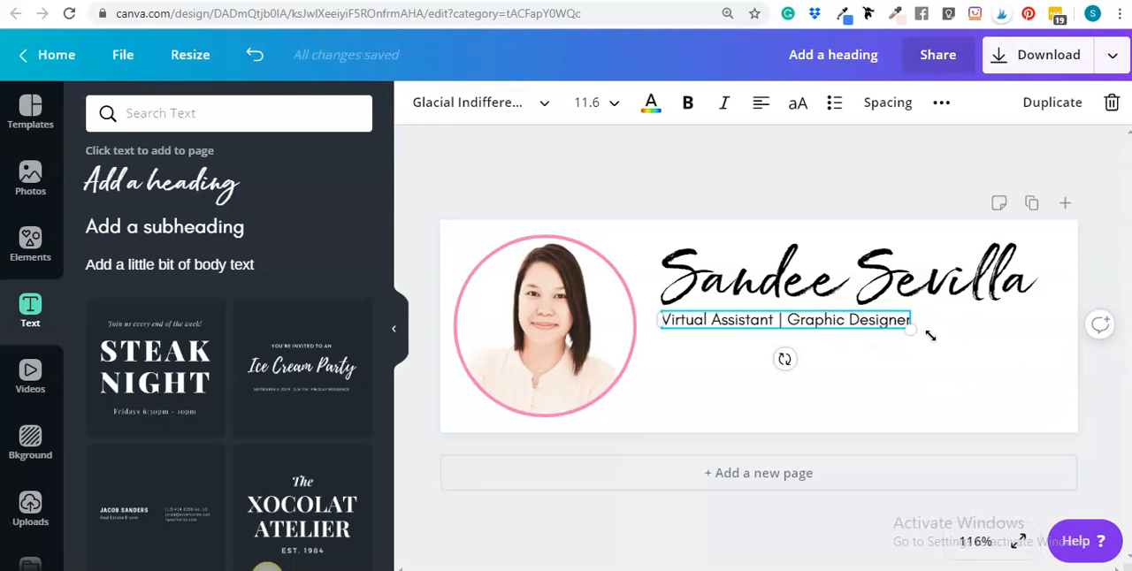
left_click(1058, 382)
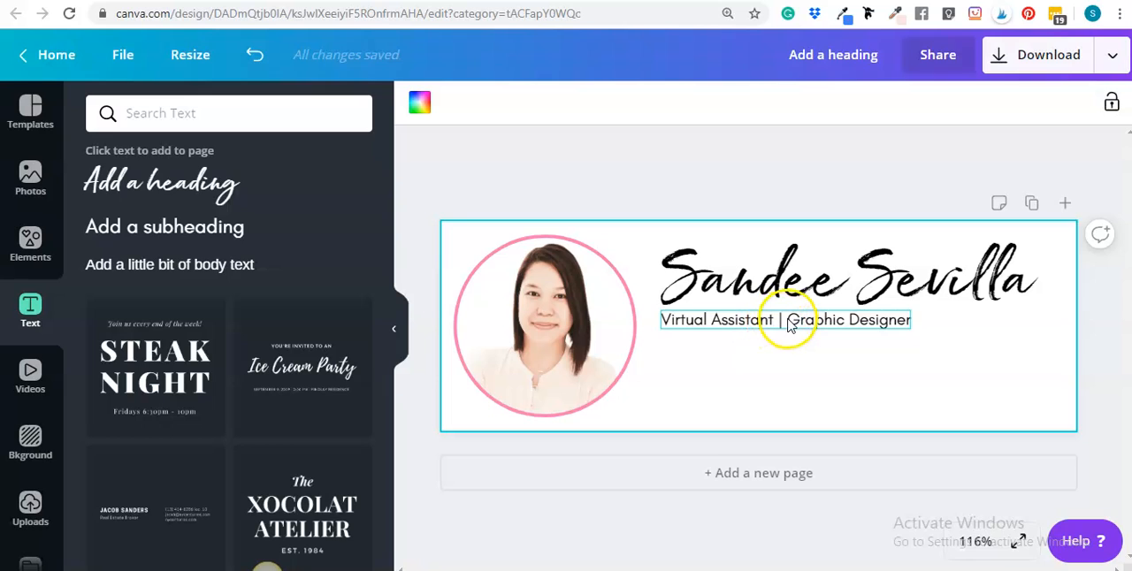
Enlarge the job title line slightly and set its font size to 12
left_click(839, 324)
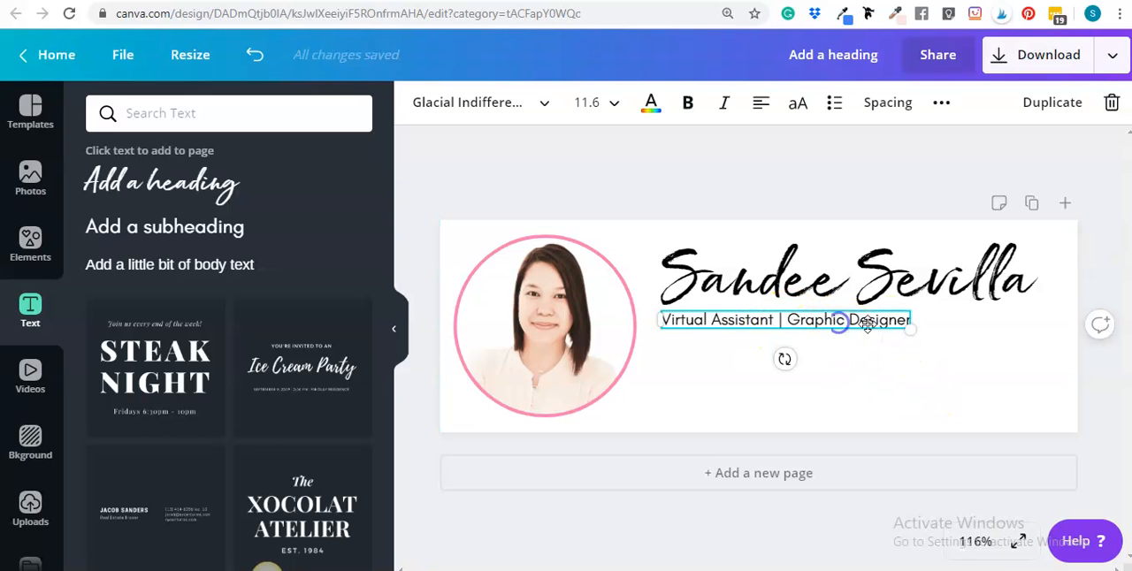
left_click_drag(909, 329, 916, 332)
left_click(842, 381)
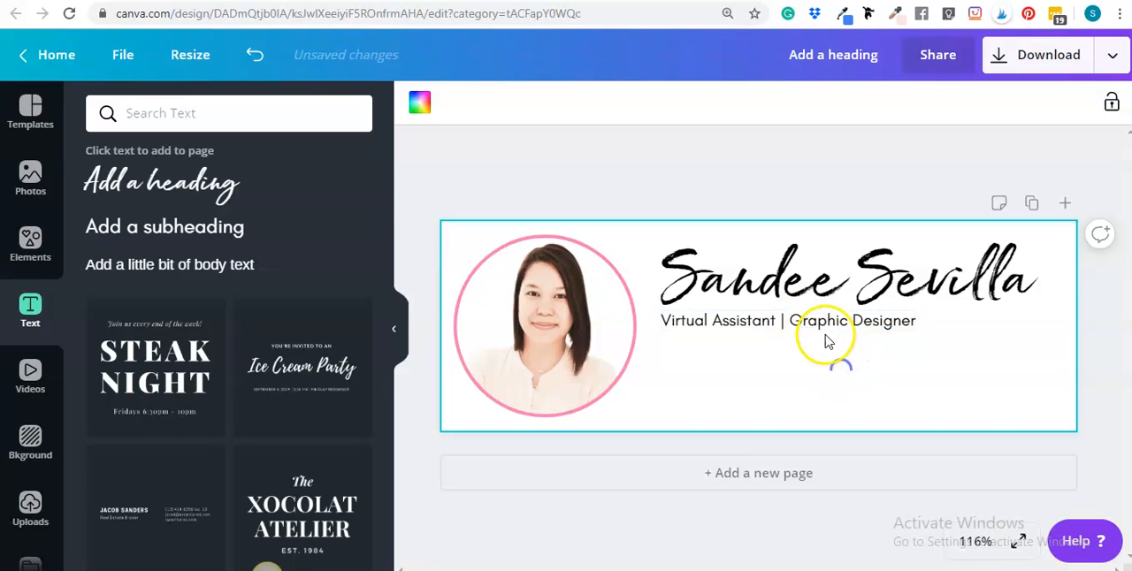
left_click(812, 320)
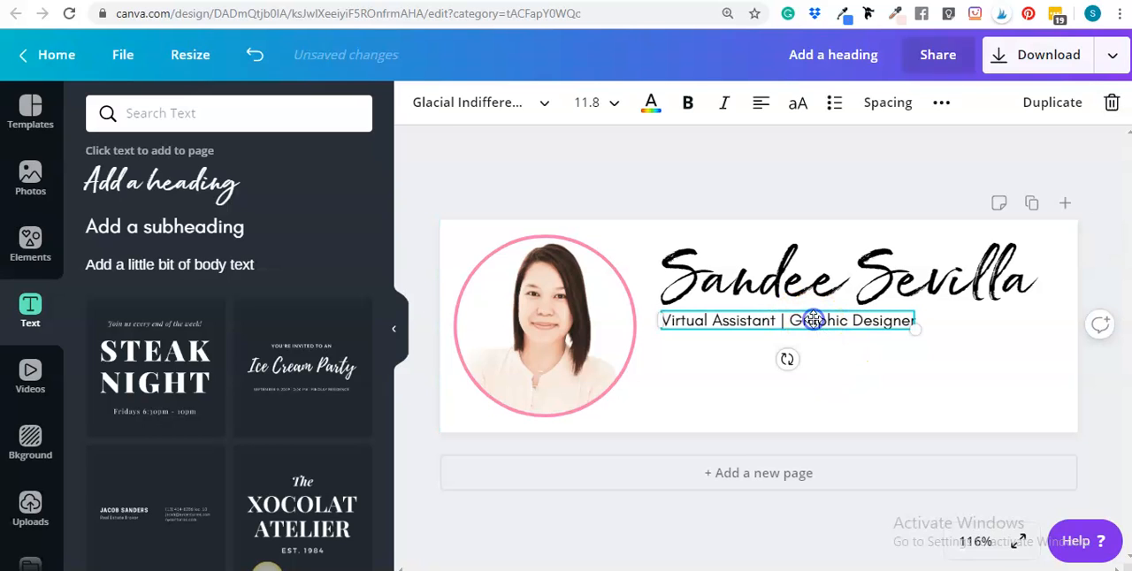
left_click(590, 110)
key("Return")
left_click(979, 324)
left_click(853, 326)
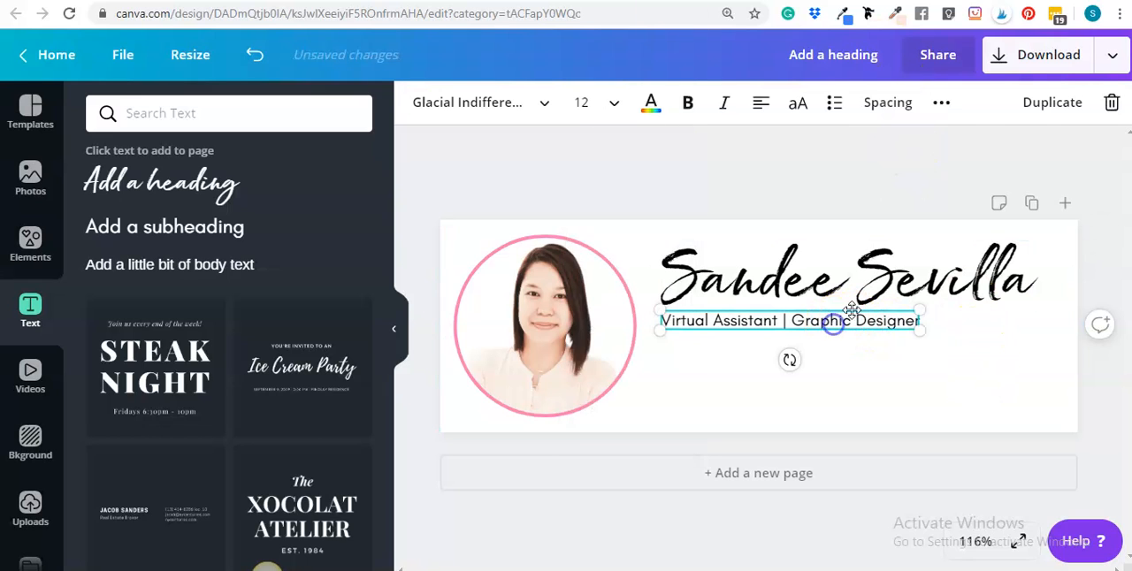
left_click(854, 358)
Duplicate the job title line and place the copy directly beneath the original, aligned with its left edge
left_click(834, 320)
left_click(1052, 102)
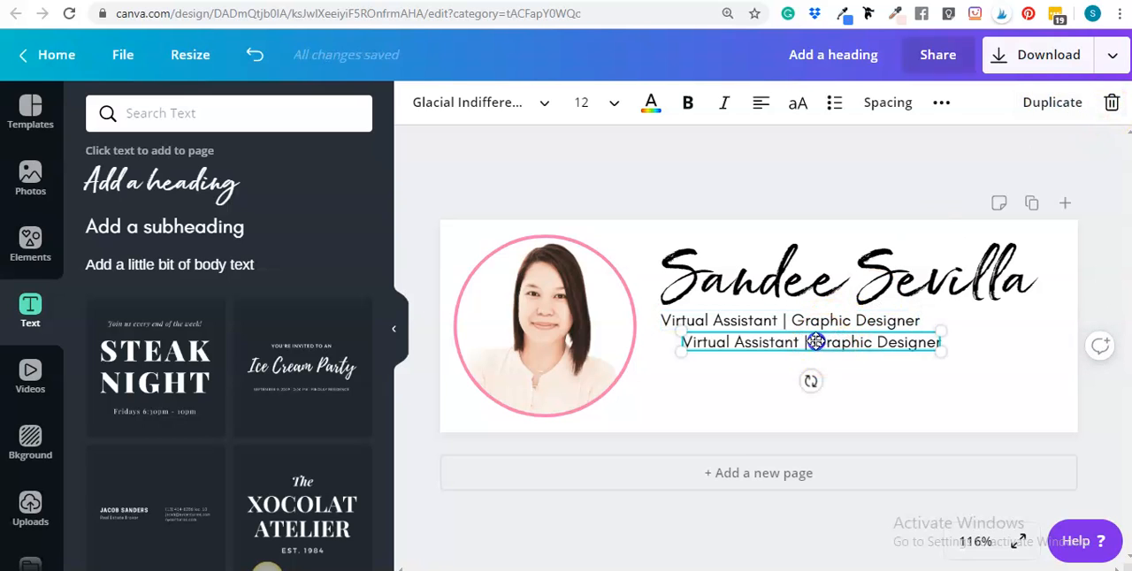
left_click_drag(815, 341, 798, 341)
Replace the duplicated line's text with the business name: the owner's first name followed by "Virtual Solutions"
double_click(799, 341)
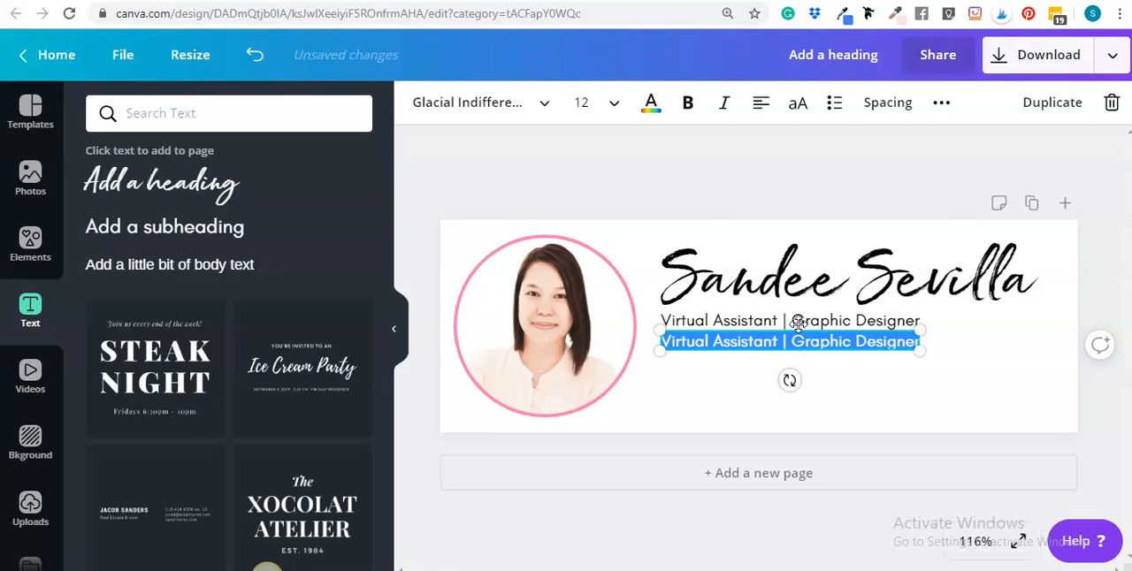
type("Sandee V")
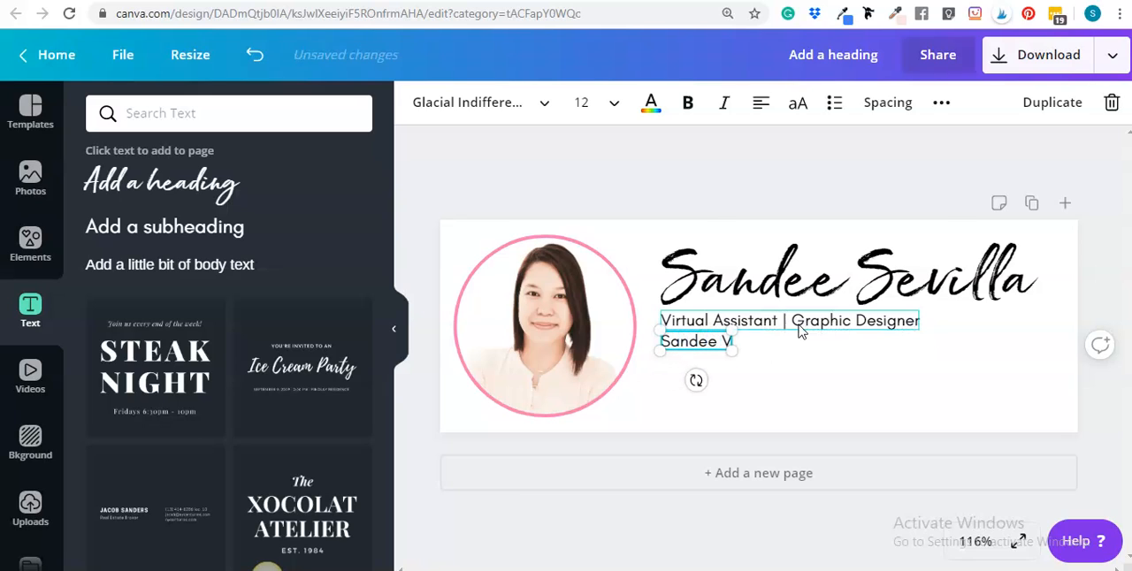
type("irtual sd")
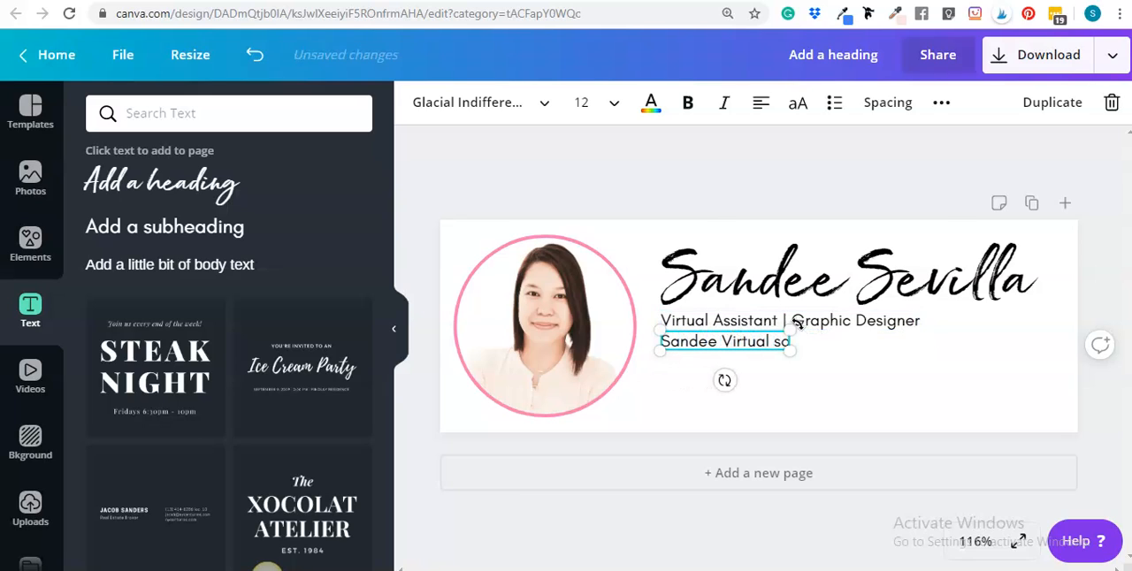
key("BackSpace")
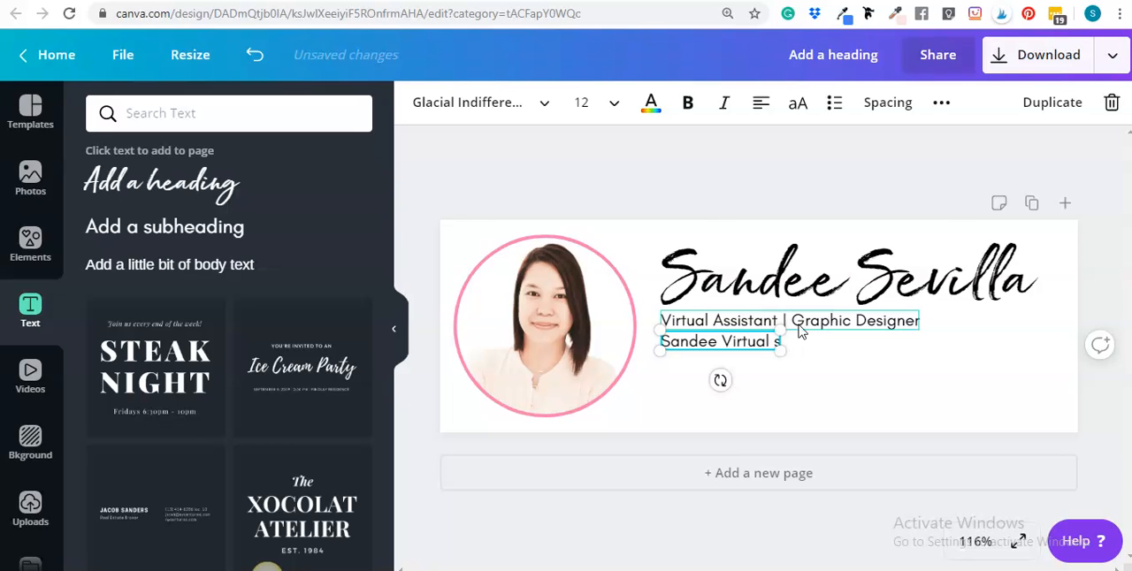
type("Sdlutions")
left_click(841, 422)
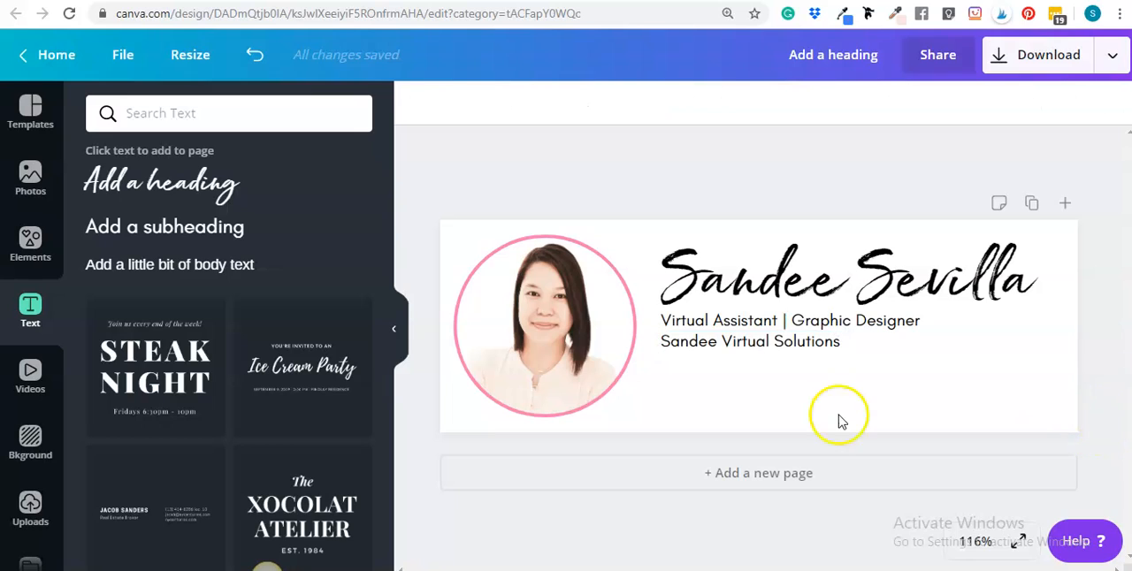
left_click(787, 348)
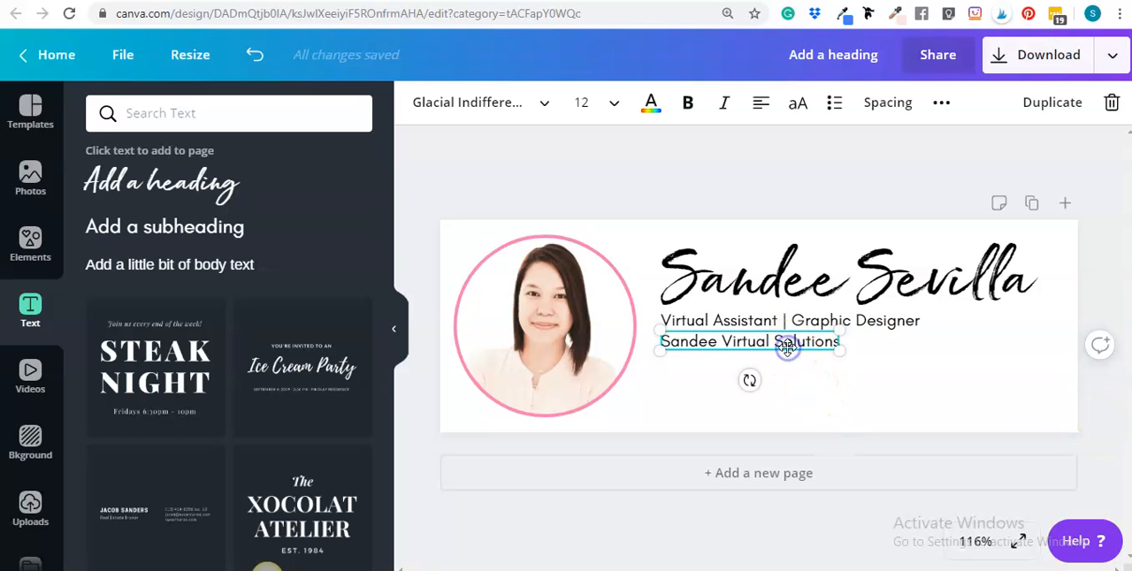
Set the business name line to font size 16, make it bold and colour it the same pink as the portrait ring
left_click(602, 103)
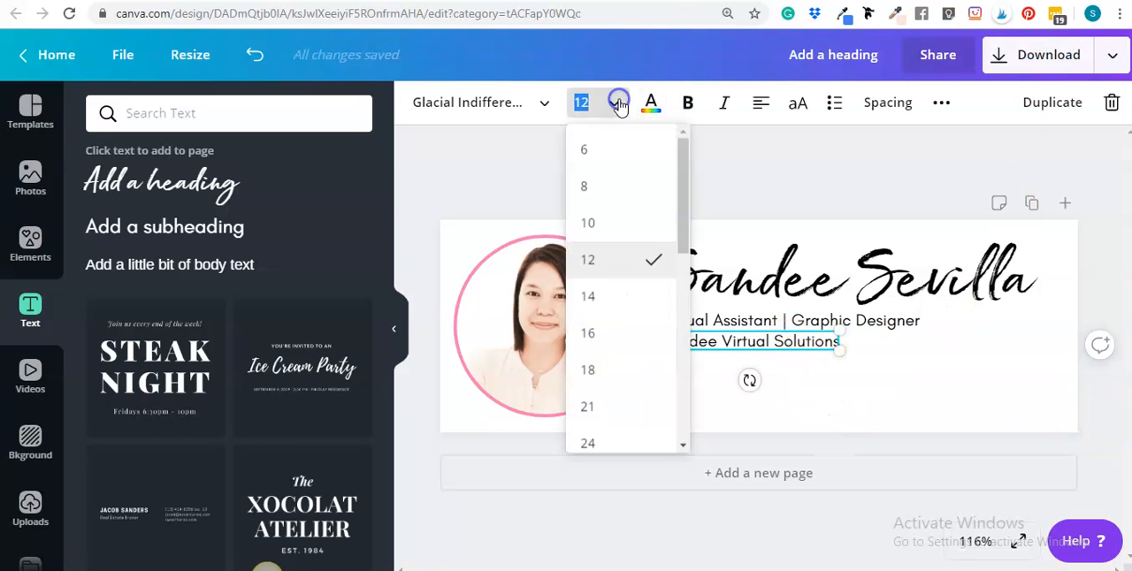
left_click(622, 333)
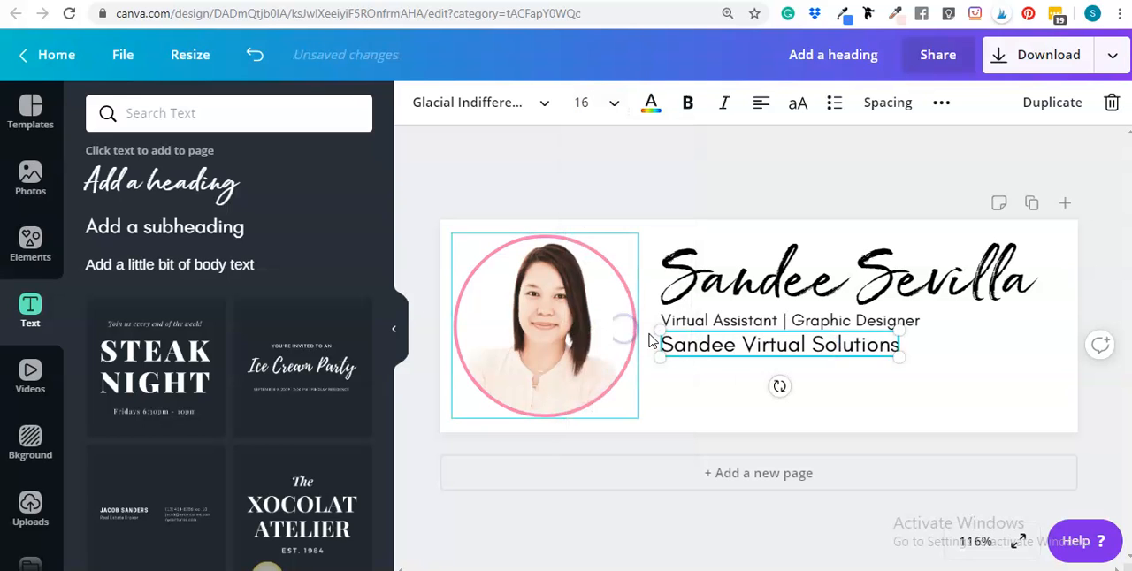
double_click(815, 355)
left_click(685, 104)
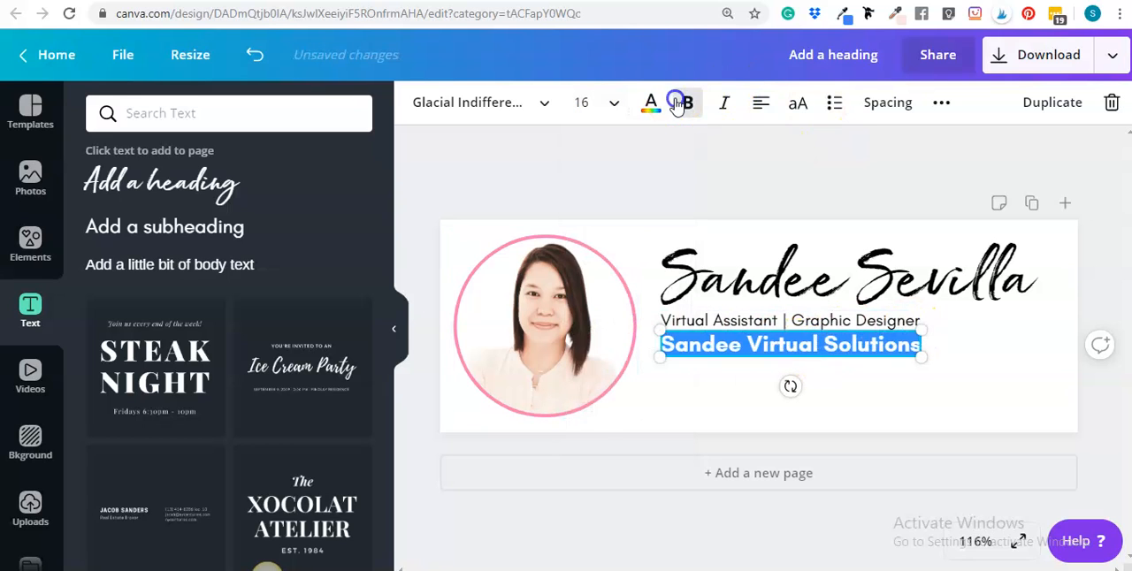
left_click(650, 104)
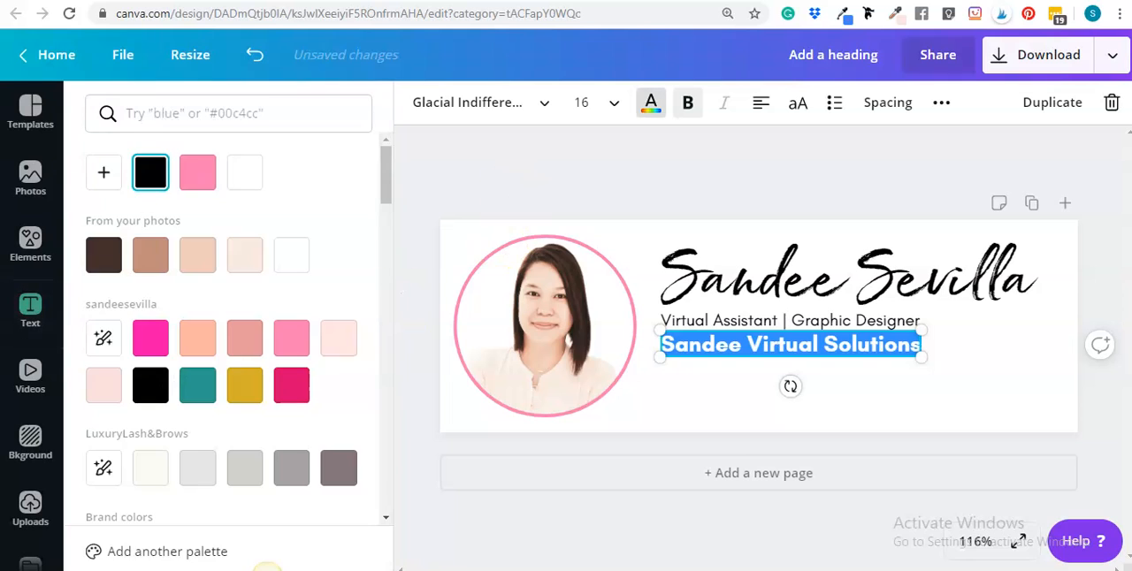
left_click(196, 173)
left_click(1056, 430)
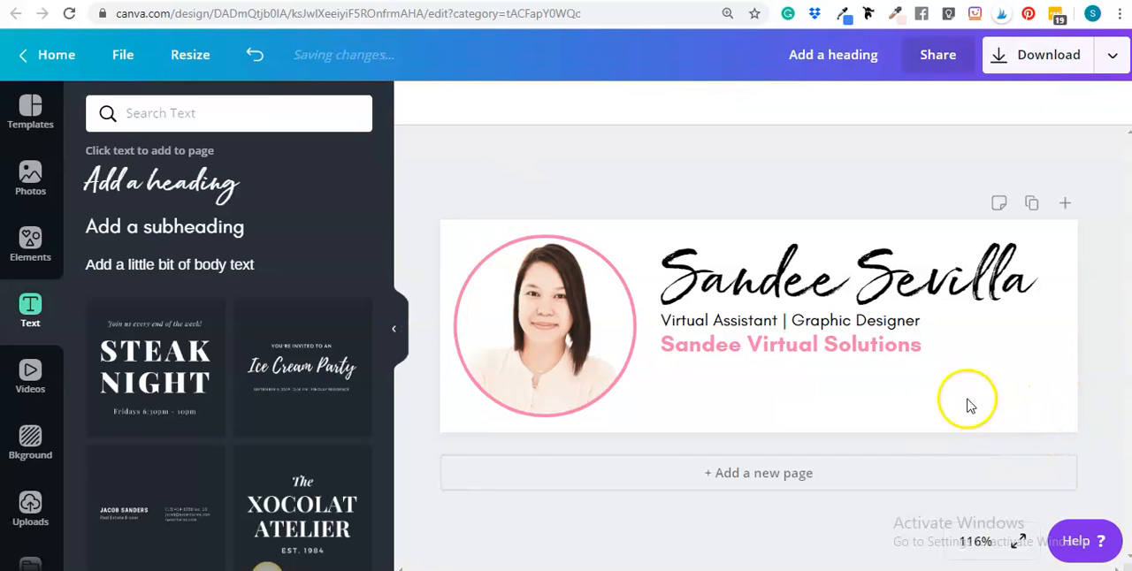
left_click(847, 350)
left_click(1008, 363)
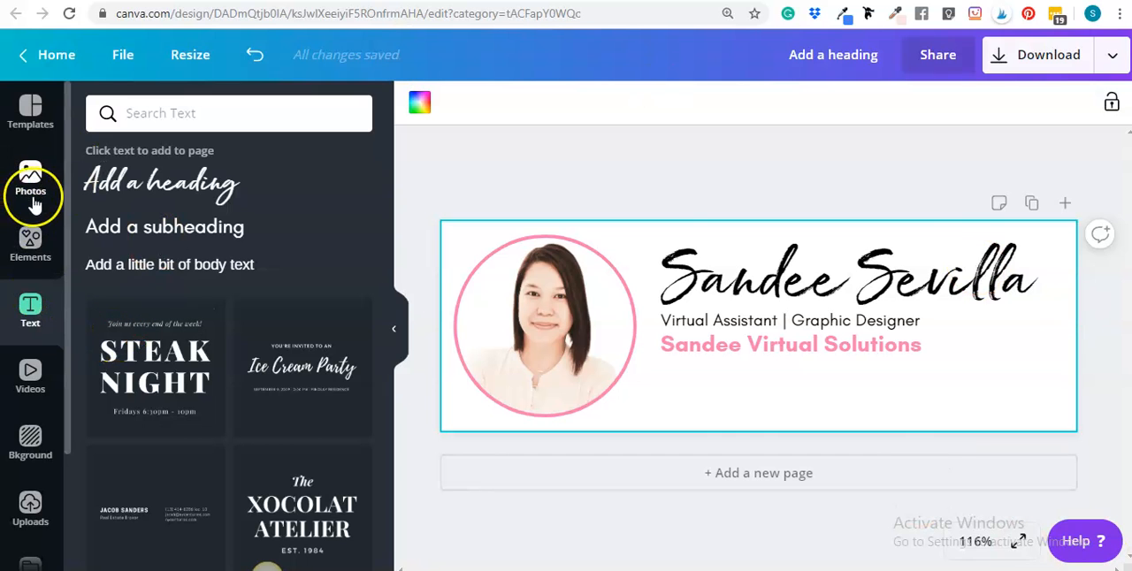
Clear the previous elements search and search the elements for "telephone"
left_click(30, 239)
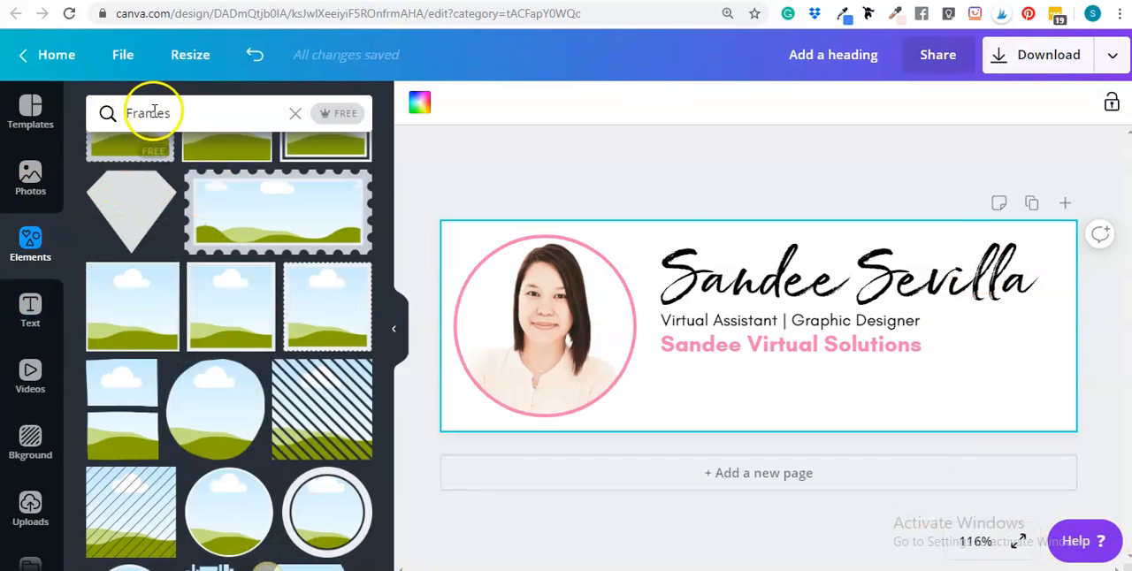
left_click(296, 113)
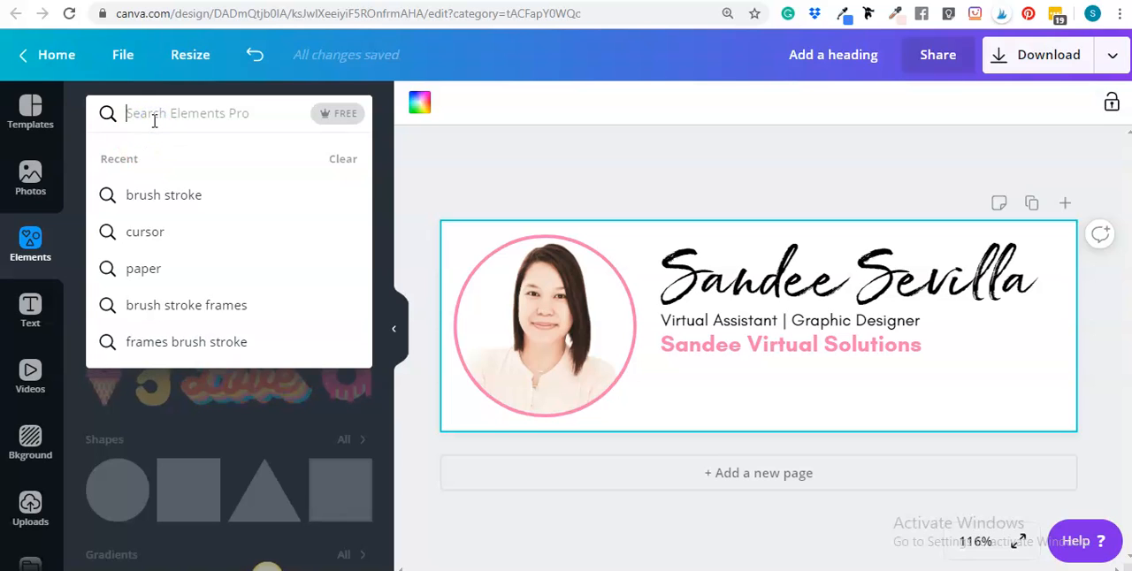
type("telephone")
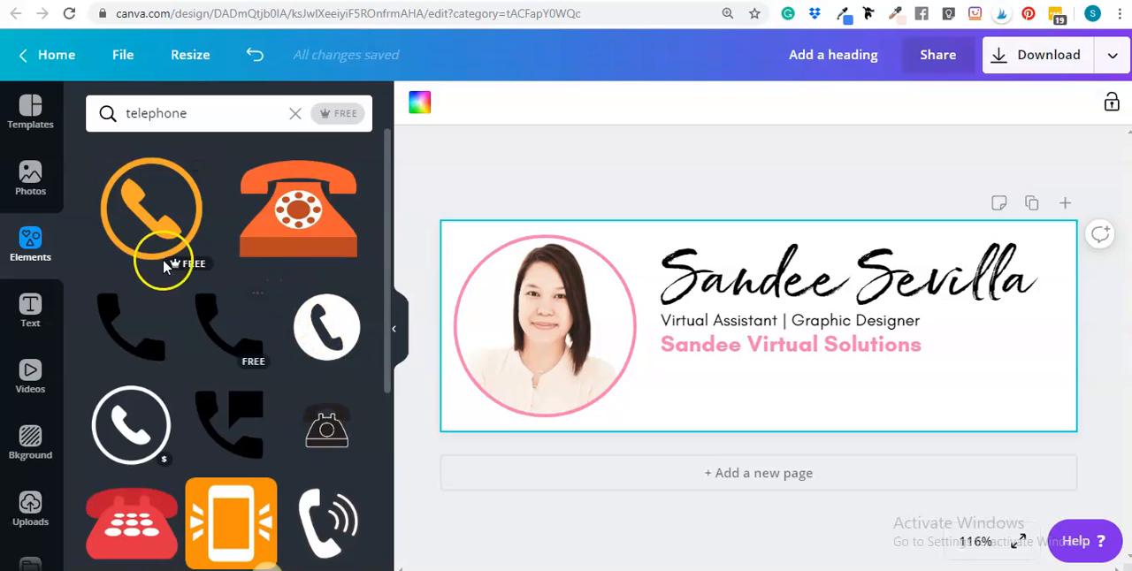
left_click(187, 241)
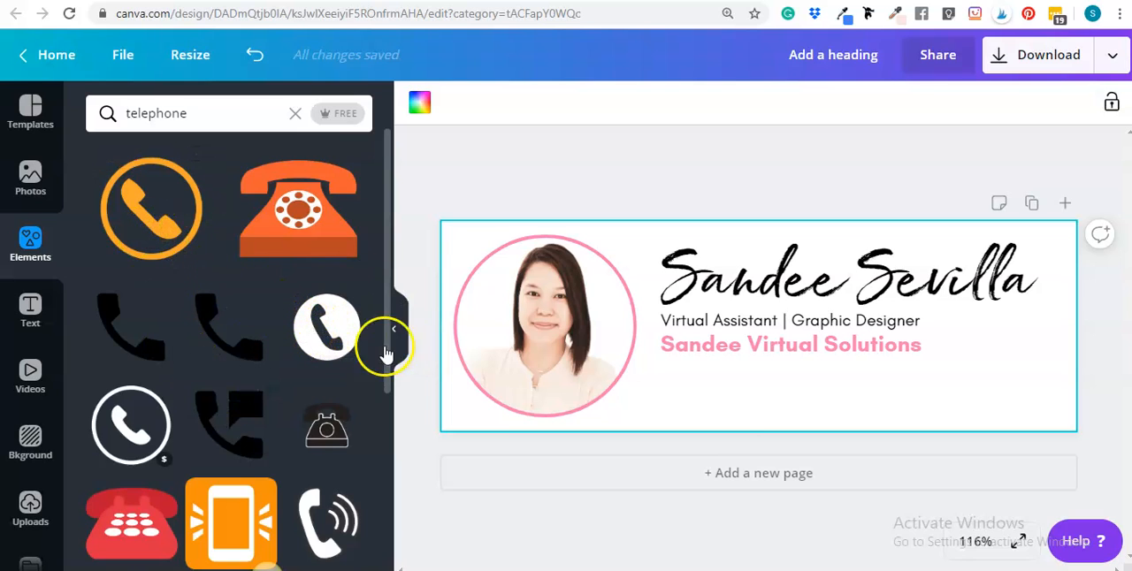
left_click_drag(850, 404, 781, 349)
left_click_drag(728, 281, 715, 368)
left_click(418, 105)
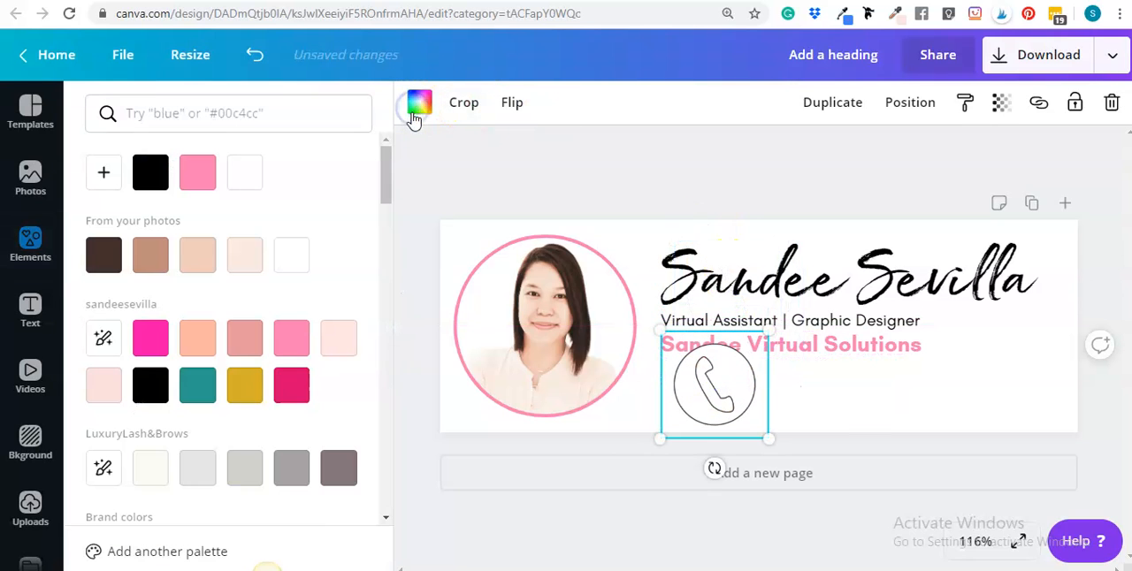
left_click(197, 172)
left_click(813, 165)
left_click(754, 386)
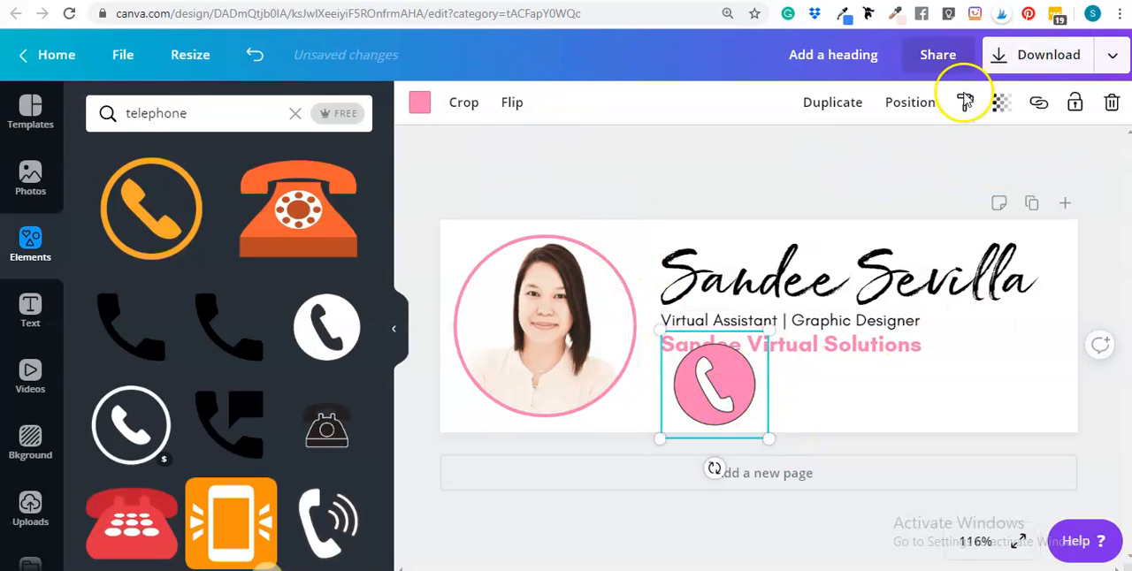
left_click(1111, 102)
Add the orange circled telephone icon, shrink and move it over the area below the business name, and recolour it pink
left_click(146, 181)
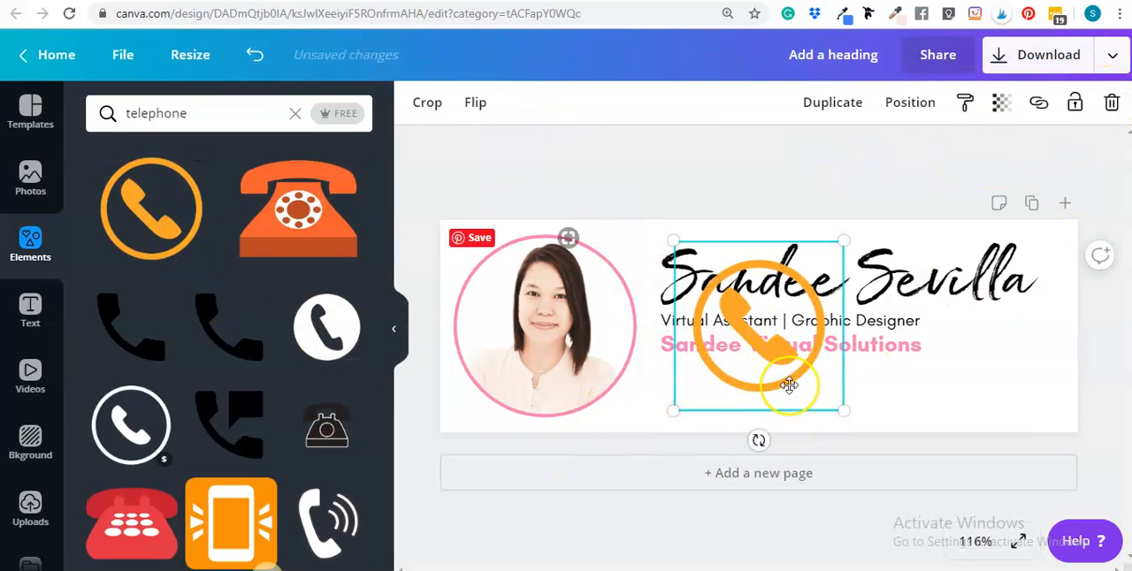
left_click_drag(842, 409, 750, 436)
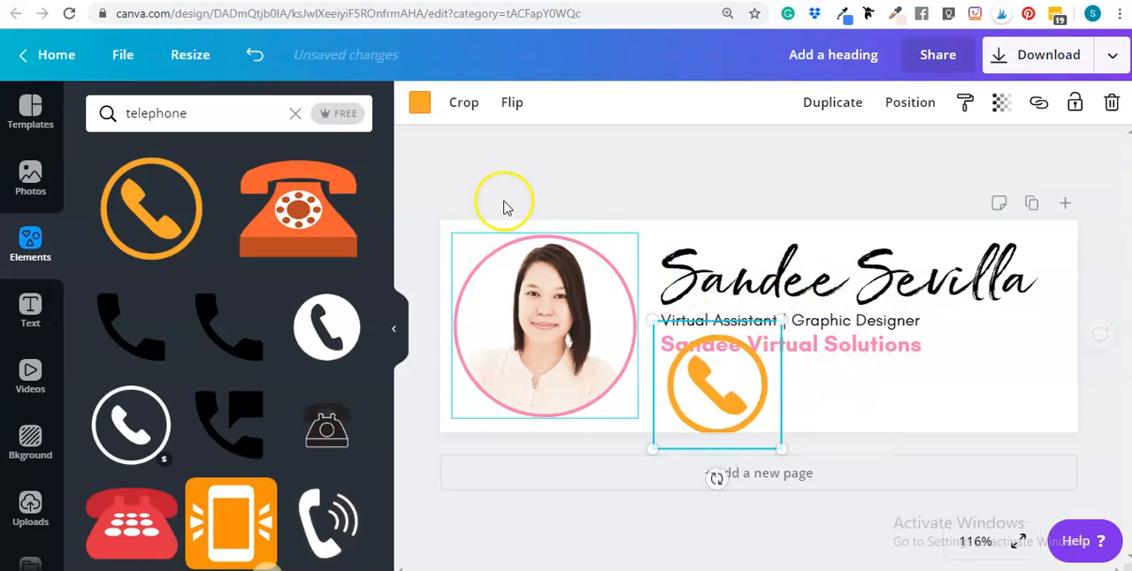
left_click(420, 102)
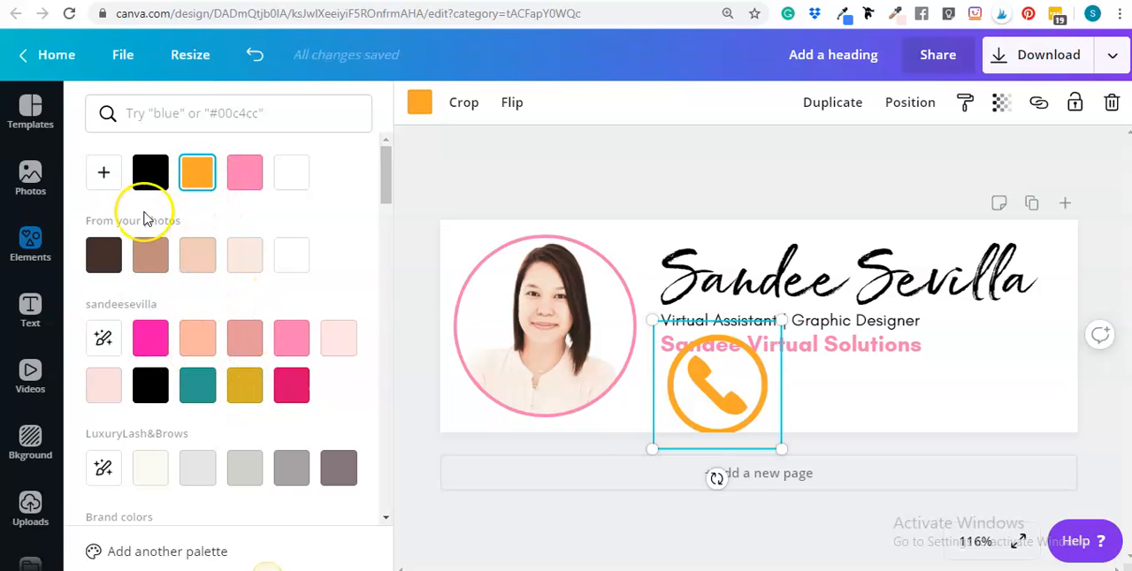
left_click(295, 352)
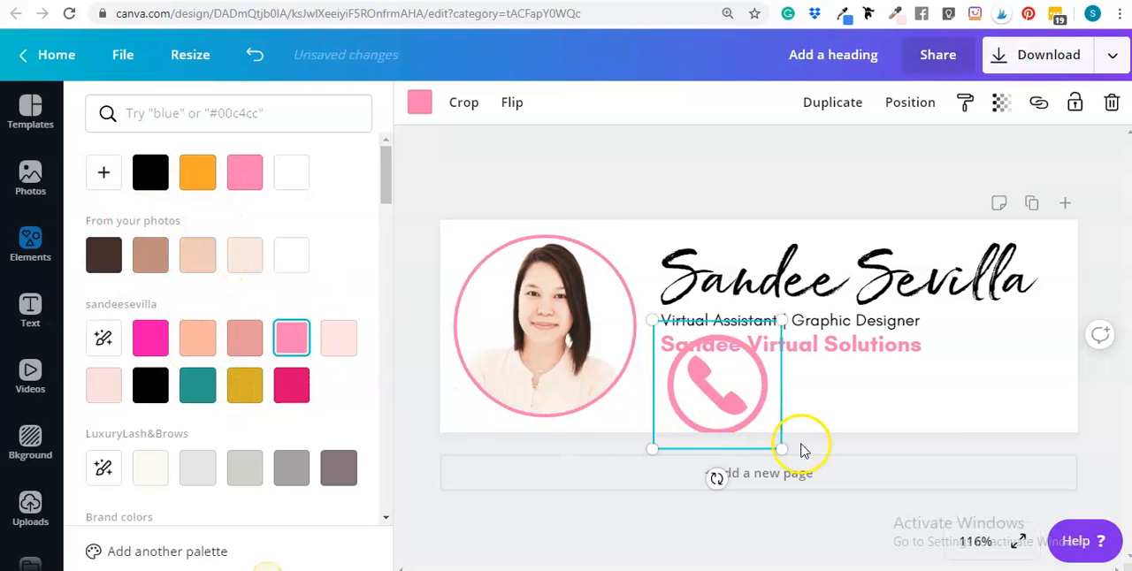
Shrink the pink telephone icon to about 32 by 32
left_click_drag(780, 450, 716, 408)
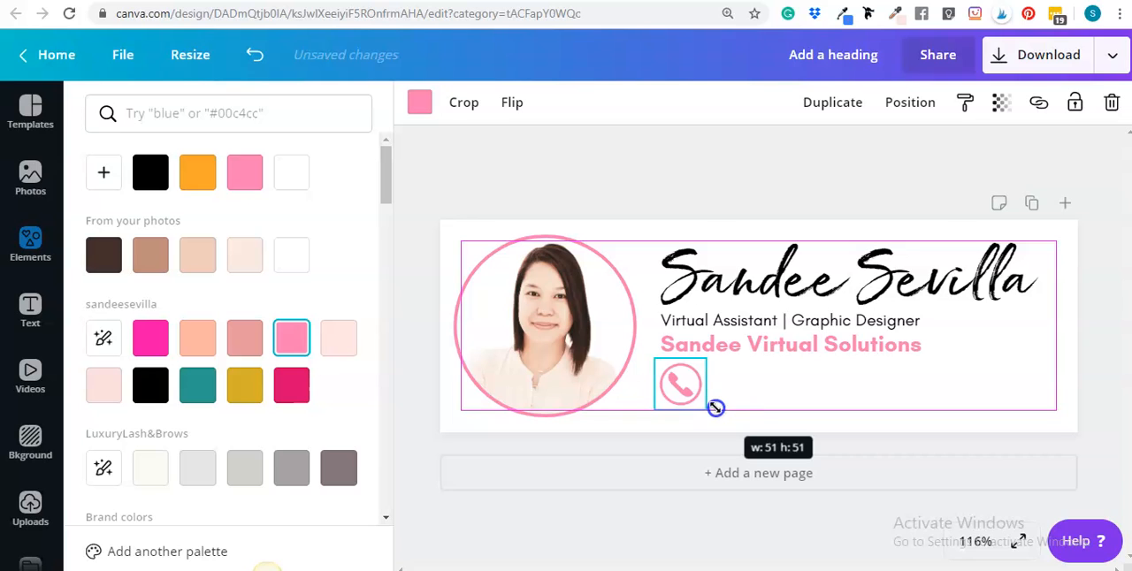
left_click_drag(716, 408, 718, 418)
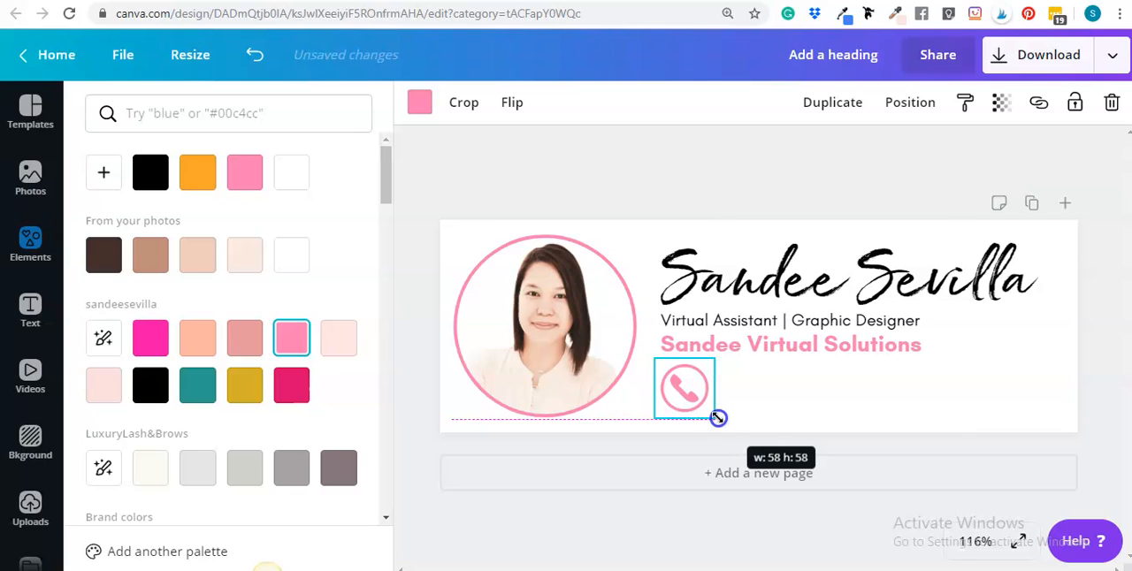
left_click_drag(719, 417, 689, 396)
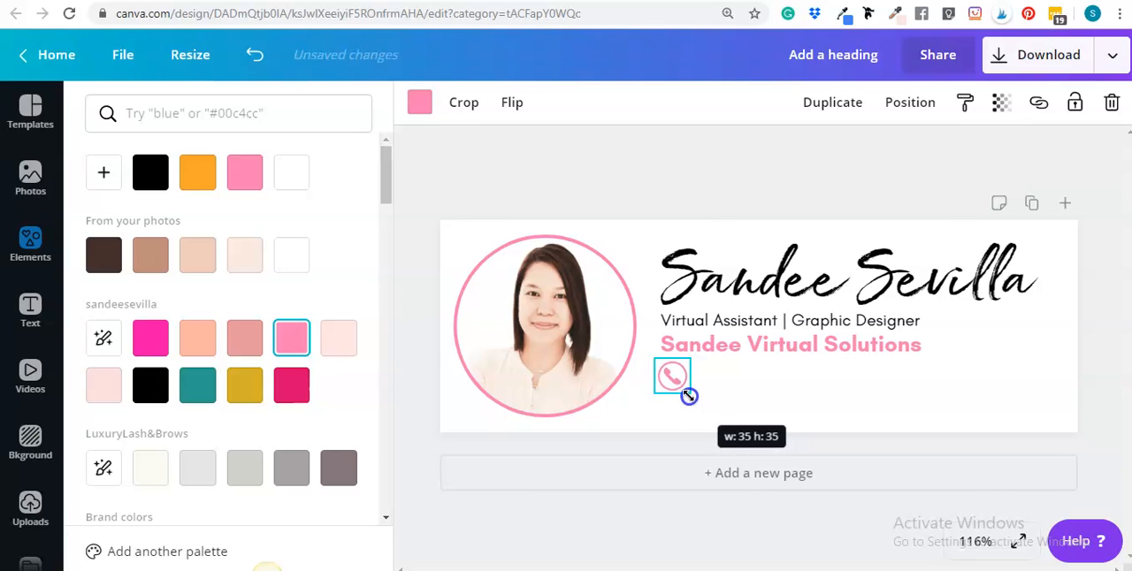
left_click_drag(688, 396, 681, 397)
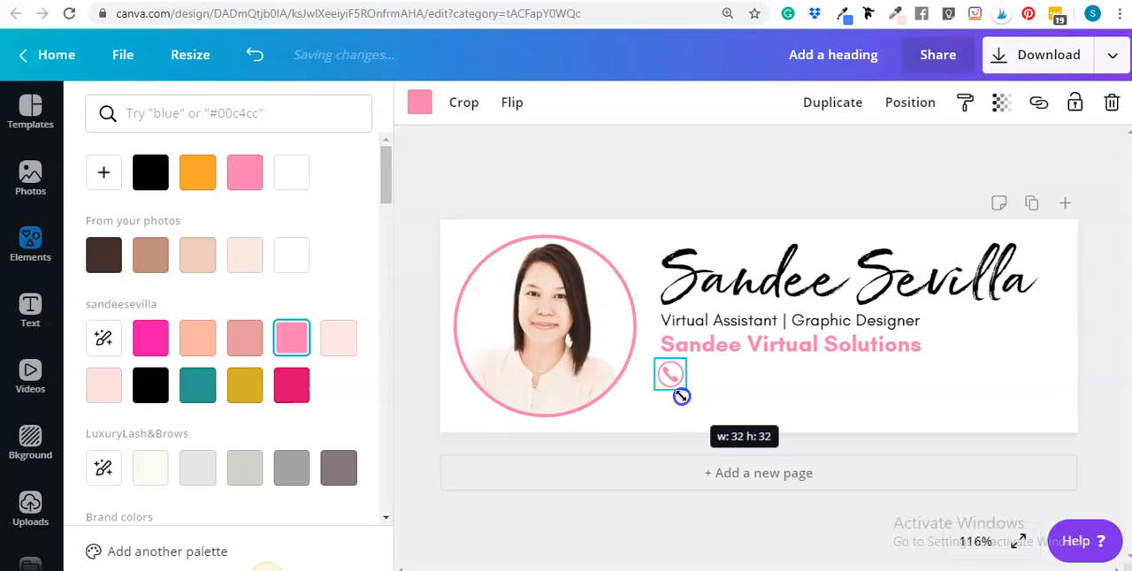
left_click(766, 390)
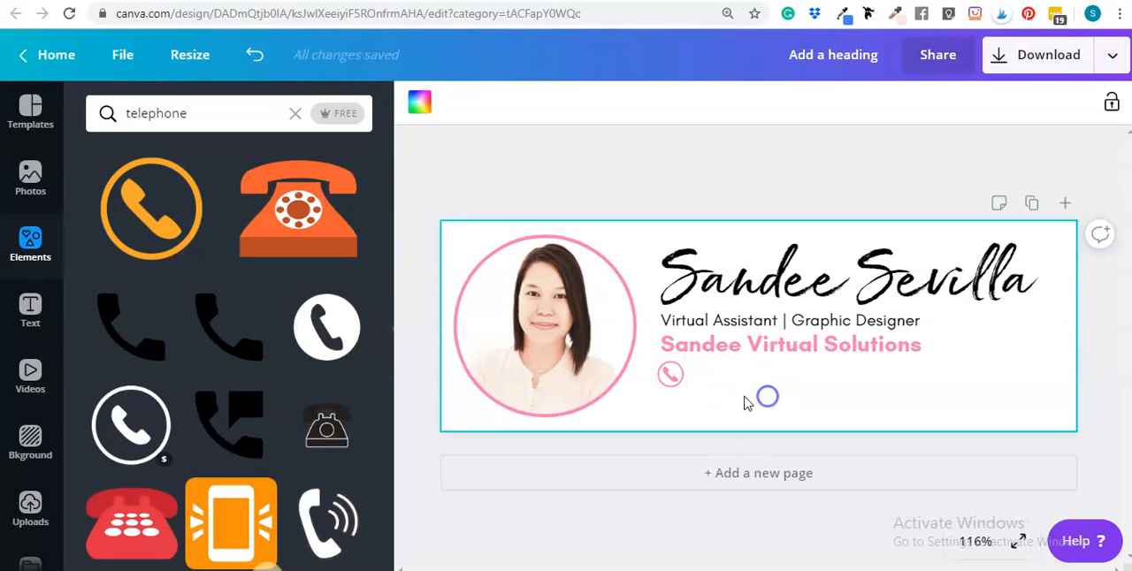
Move the telephone icon slightly so it sits beneath the business name, aligned with the start of the text lines
left_click(670, 375)
left_click_drag(669, 380, 671, 383)
left_click_drag(678, 378, 676, 381)
left_click(761, 397)
left_click(659, 398)
left_click(677, 412)
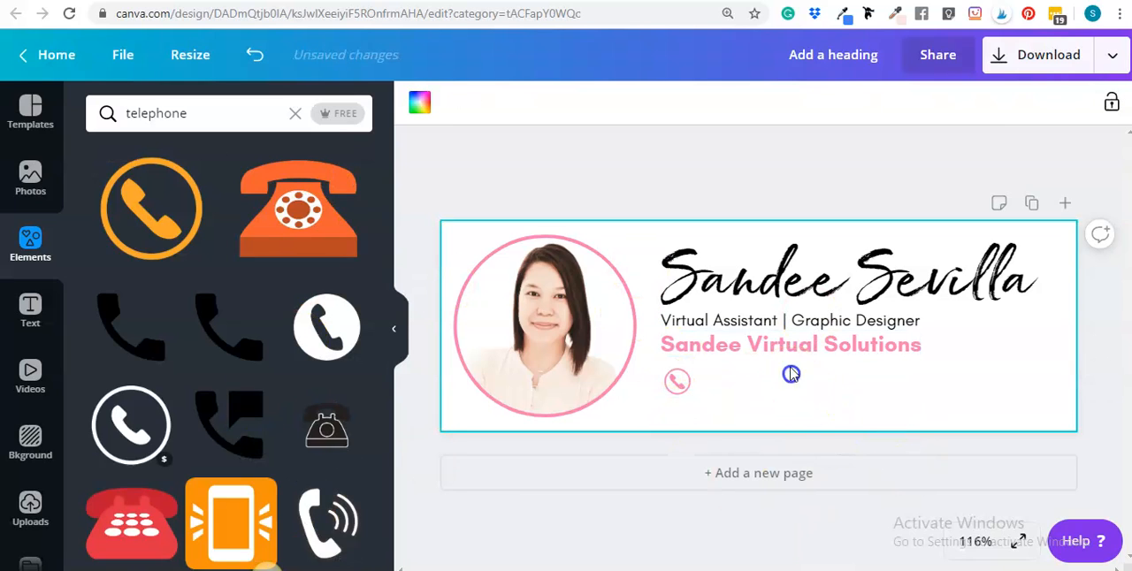
Duplicate the job title line and place the copy beside the telephone icon, level with its centre
left_click(725, 323)
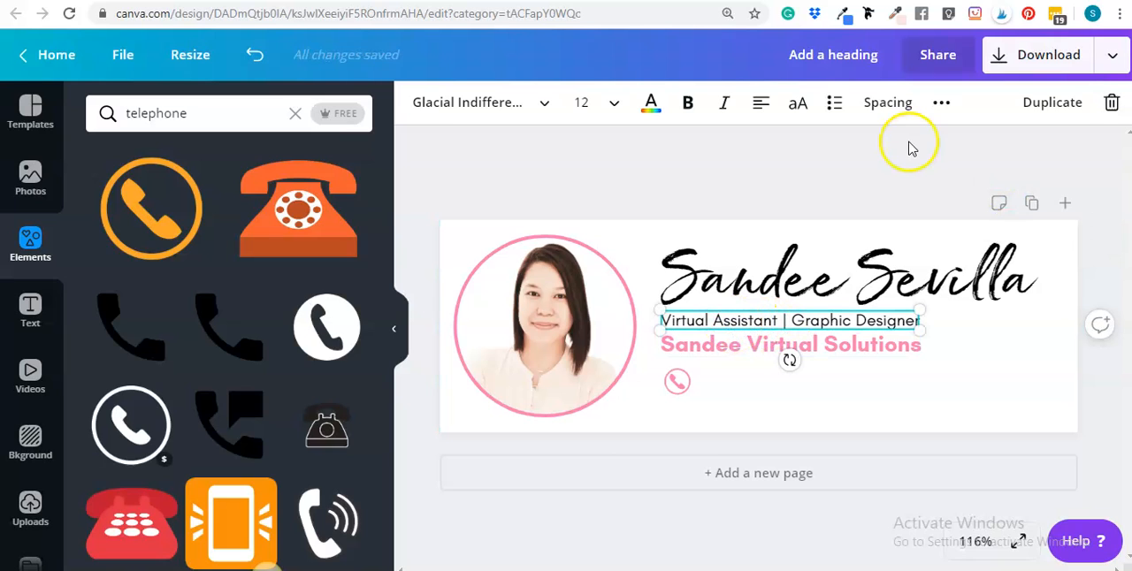
left_click(1050, 102)
left_click(879, 385)
left_click_drag(828, 342, 847, 382)
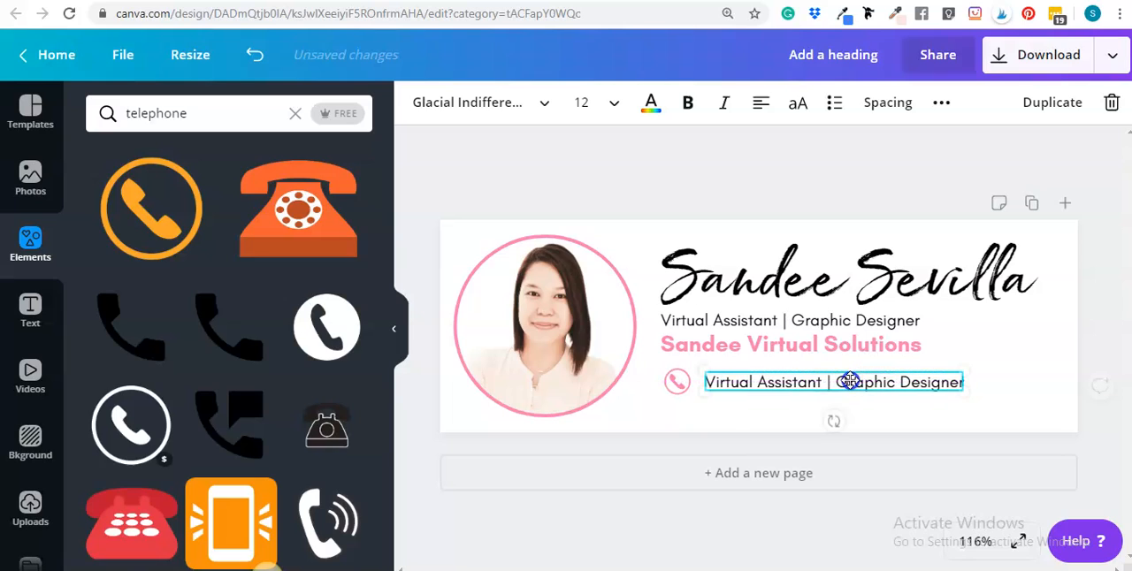
Replace the duplicated line's text with the owner's phone number
left_click(850, 382)
key("BackSpace")
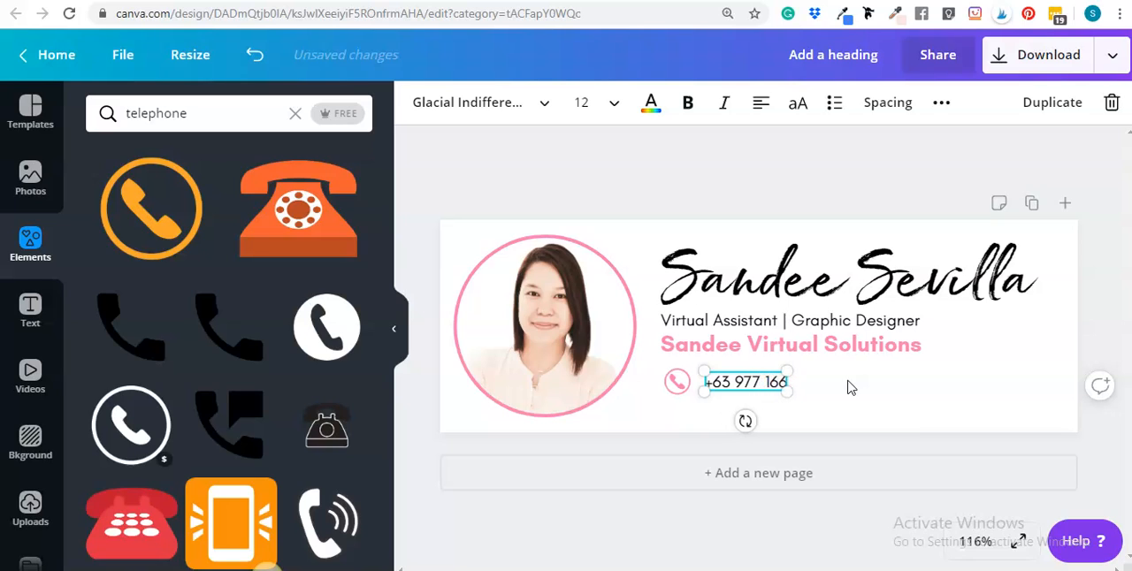
type("4912")
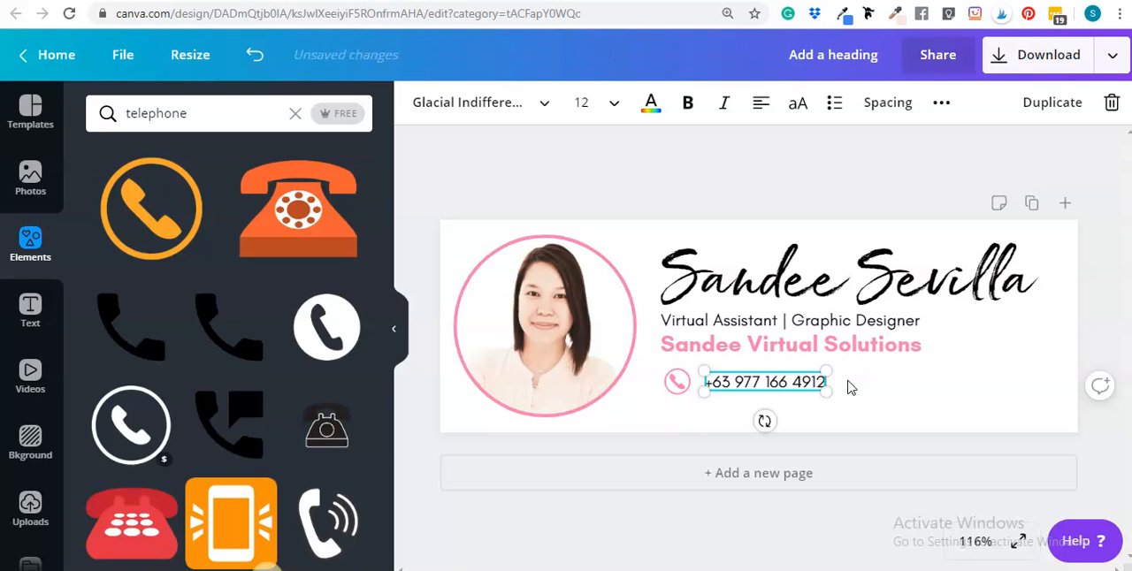
left_click(1103, 328)
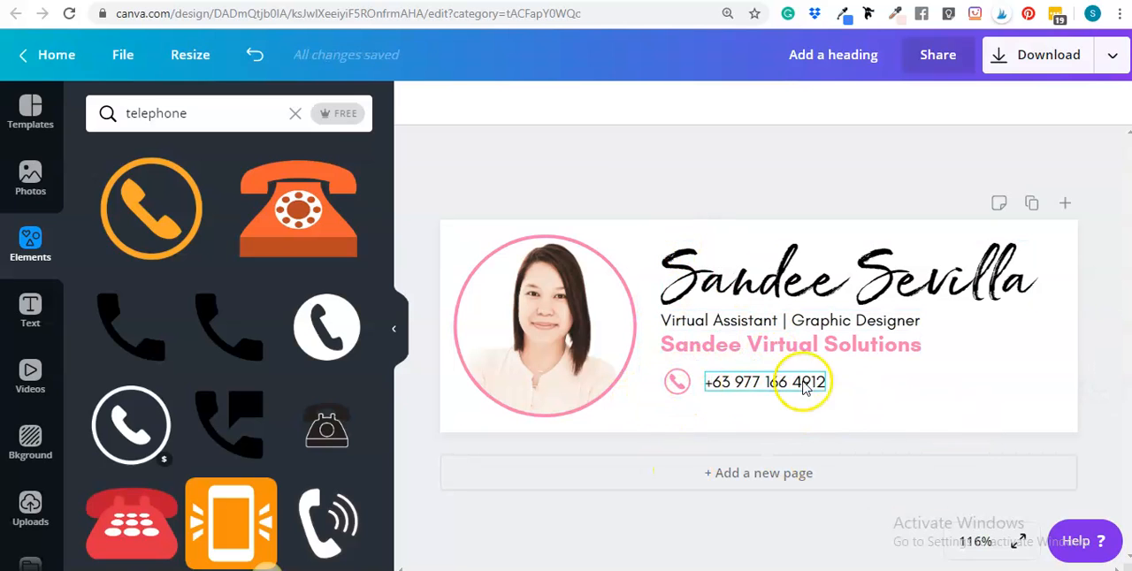
left_click(845, 382)
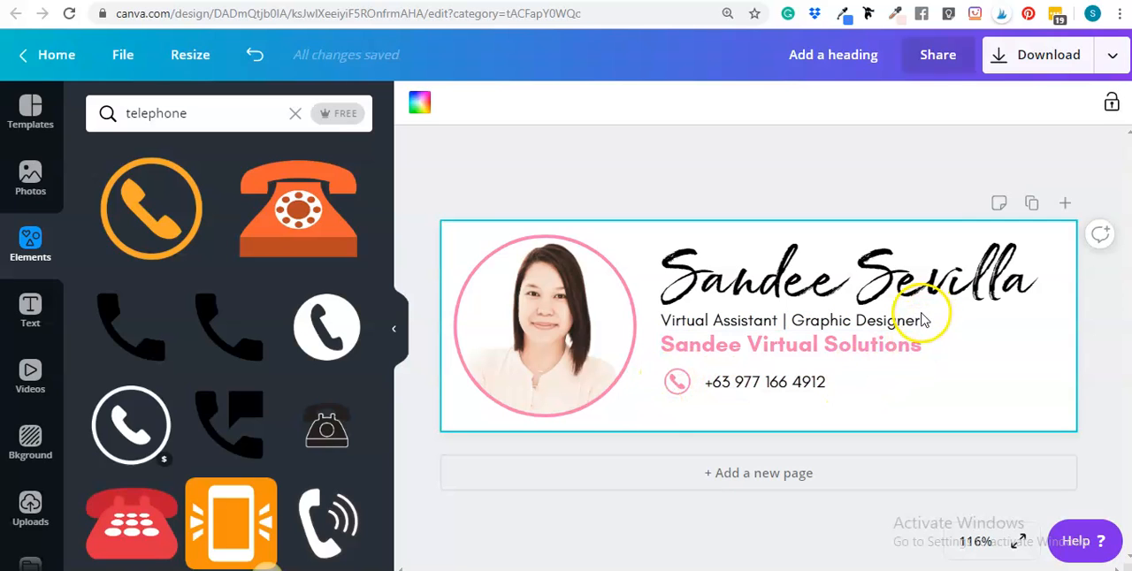
Search the elements for "email" and add the plain solid envelope icon to the header
left_click(33, 235)
double_click(189, 106)
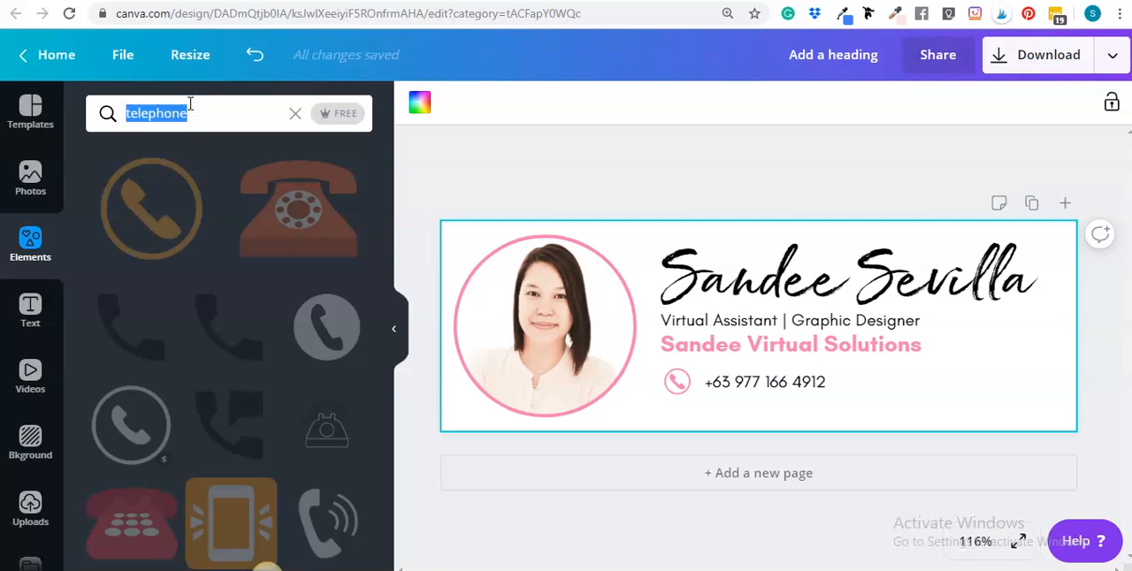
type("email")
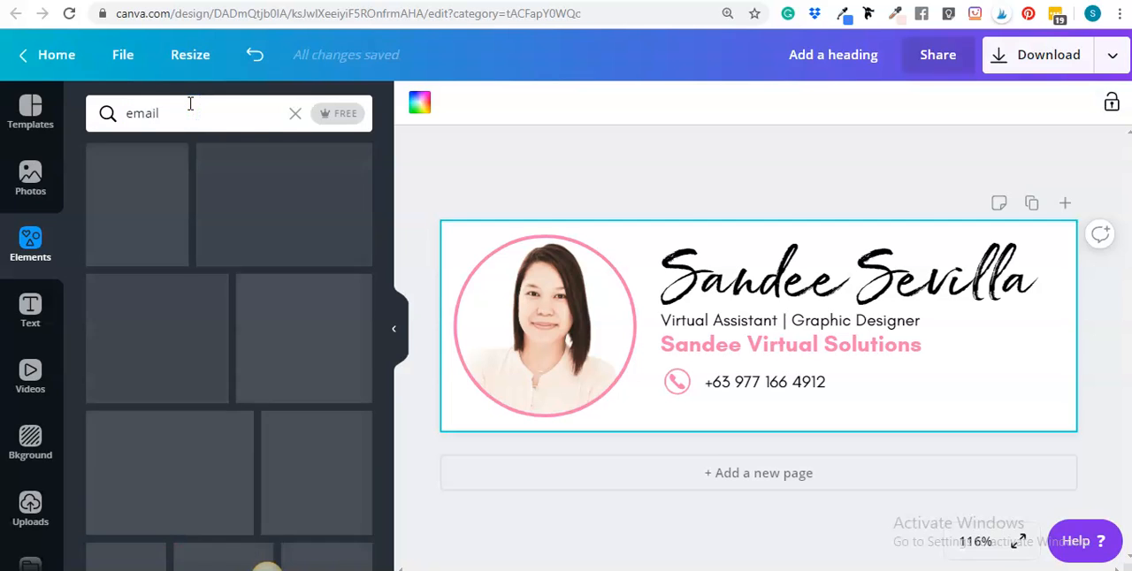
left_click(115, 190)
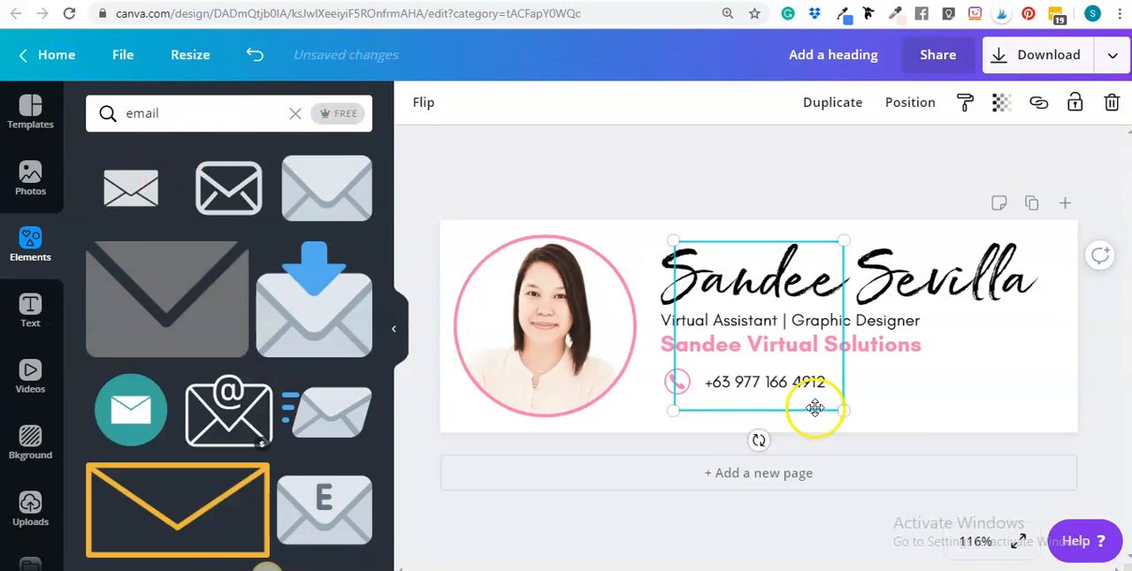
Shrink the envelope icon and move it down over the business name and phone number lines
left_click_drag(841, 404, 803, 367)
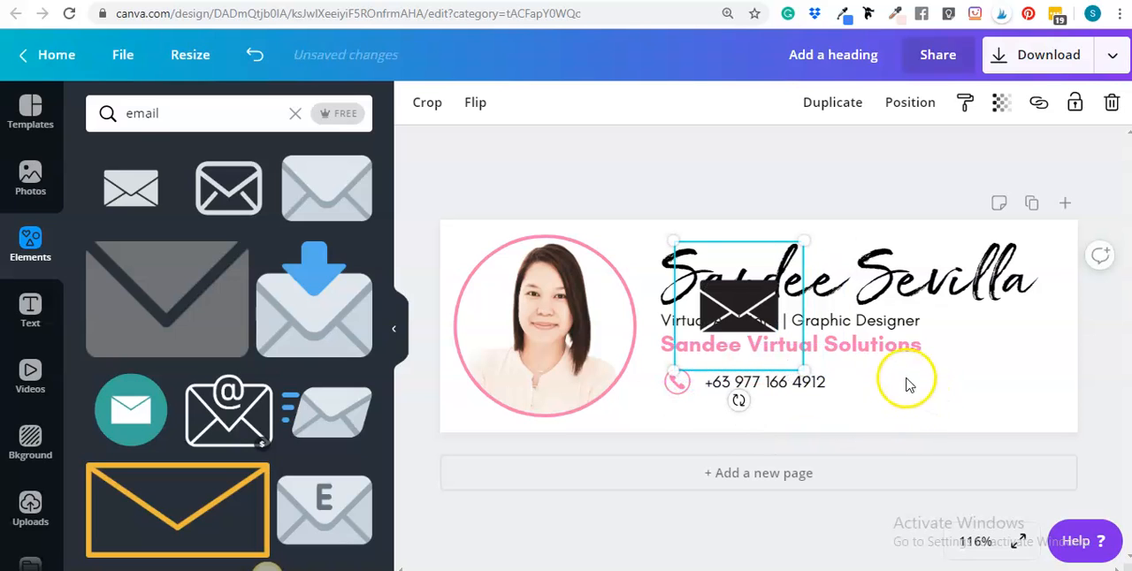
left_click_drag(746, 301, 739, 359)
left_click(986, 397)
left_click(766, 373)
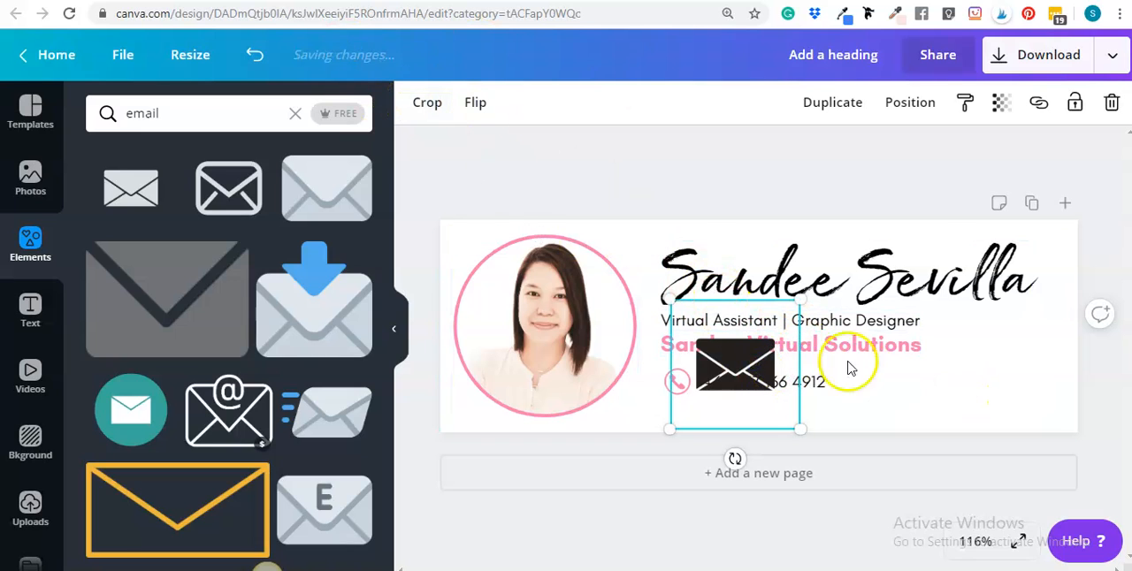
Recolour the envelope icon with the document's pink
left_click(947, 400)
left_click(717, 356)
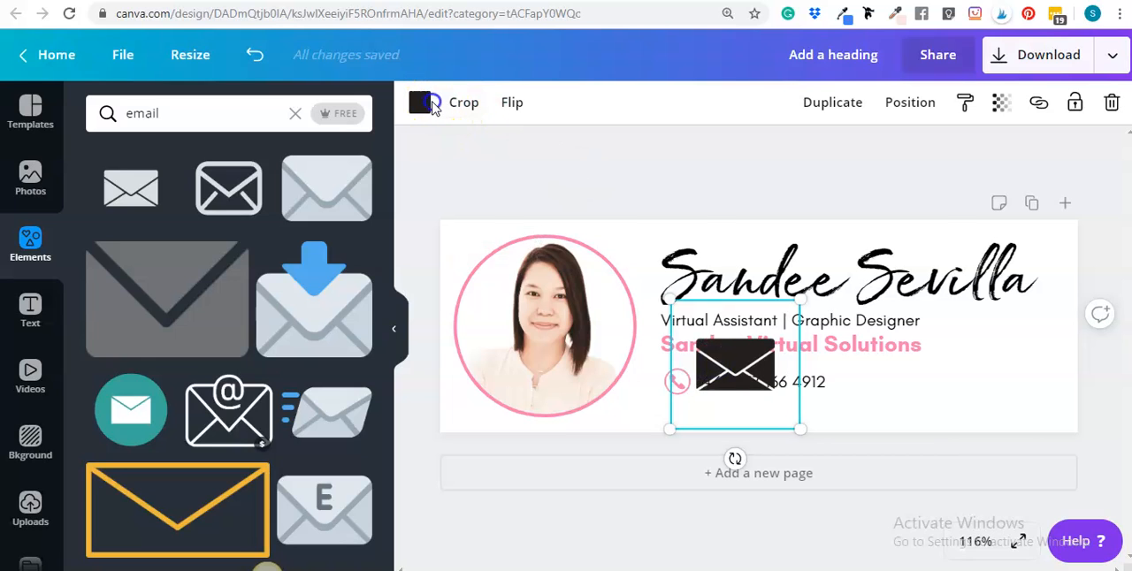
left_click(422, 106)
left_click(245, 172)
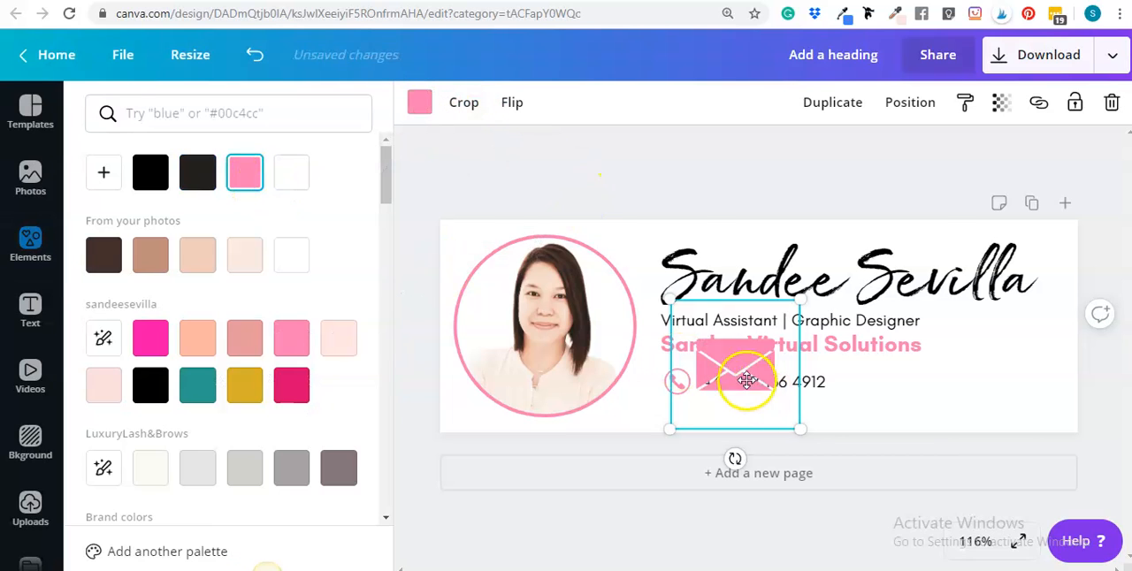
Shrink the pink envelope icon to about the phone icon's size and place it directly below the phone icon
left_click_drag(801, 421, 676, 409)
left_click(981, 392)
left_click(675, 412)
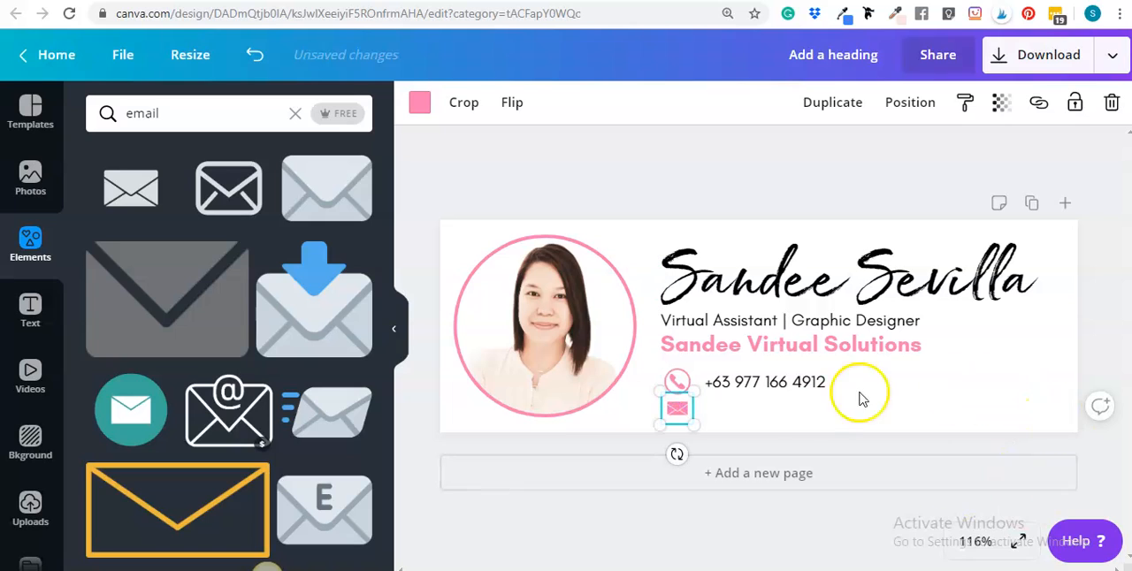
left_click(1013, 407)
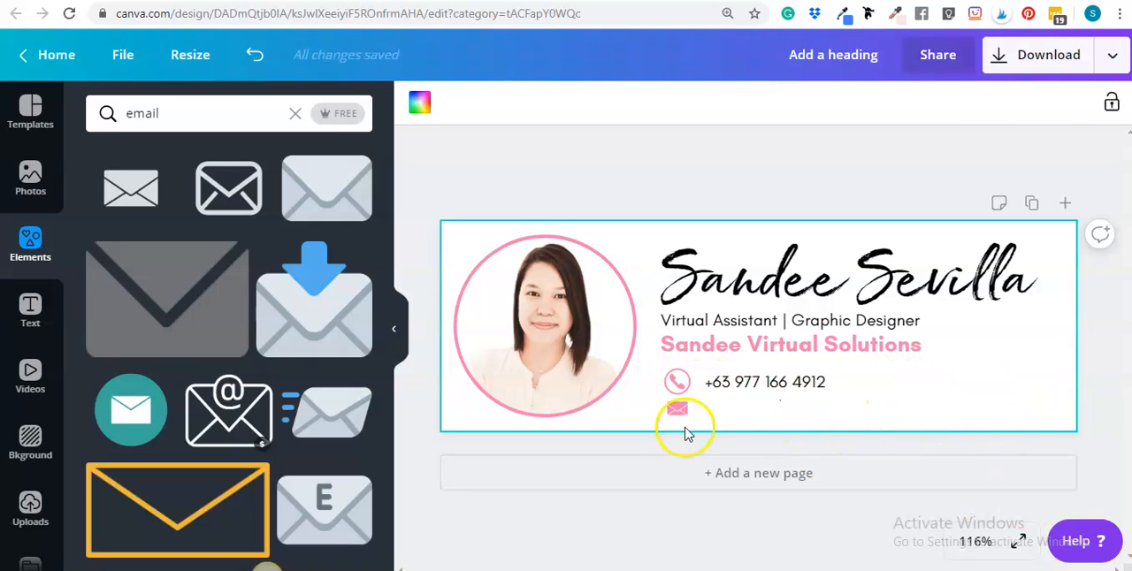
Duplicate the phone number line and place the copy beside the envelope icon, aligned with the line above
left_click(772, 387)
left_click(1048, 105)
left_click_drag(804, 407, 769, 409)
Replace the duplicated line's text with the owner's e-mail address
triple_click(767, 408)
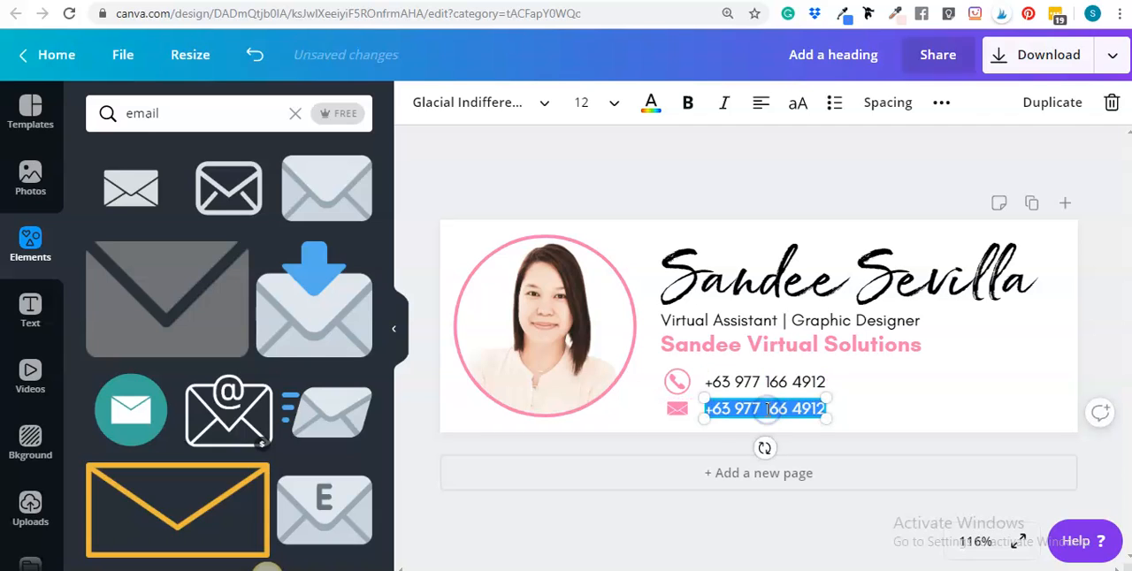
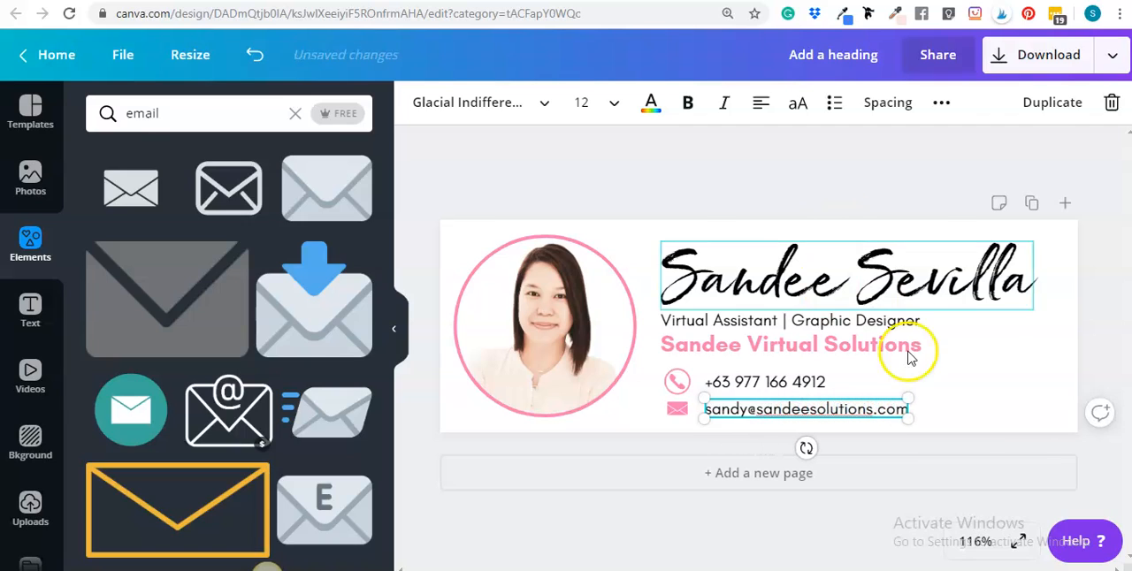
left_click(1094, 310)
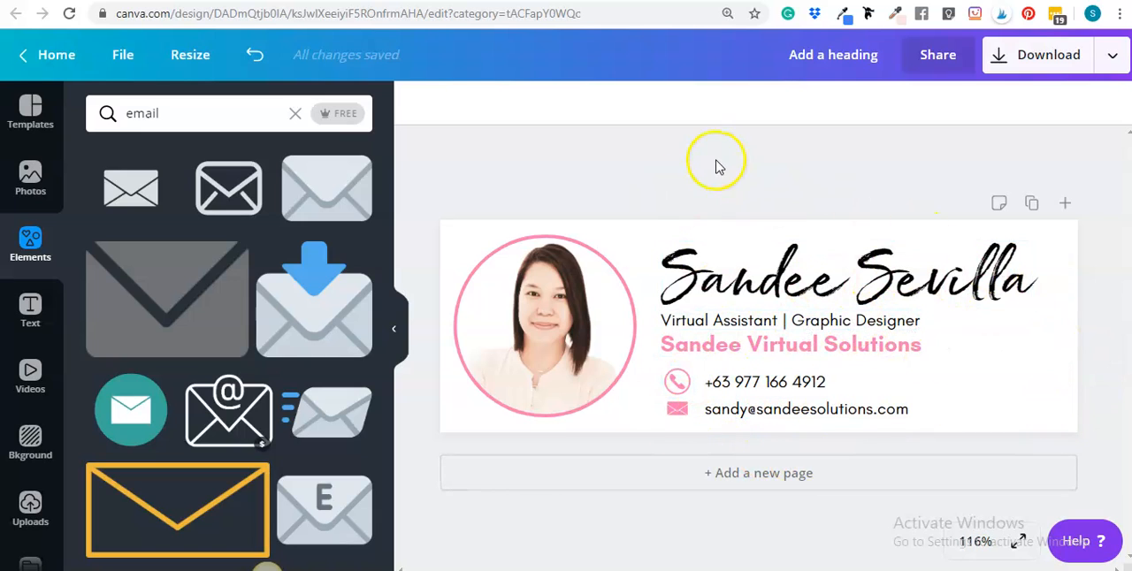
Scale down the name, text lines and contact icons together to free space below, and fine-tune the envelope icon's size
mouse_move(696, 158)
left_mouse_down()
mouse_move(707, 384)
mouse_move(902, 455)
mouse_move(1091, 386)
left_mouse_up()
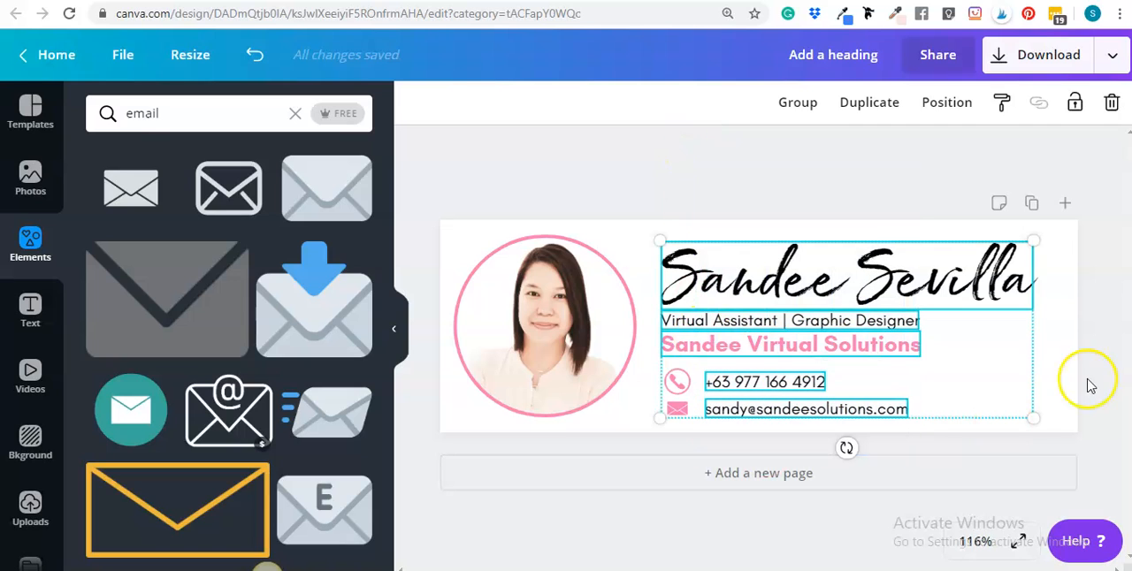
left_click(1113, 363)
mouse_move(656, 178)
left_mouse_down()
mouse_move(702, 356)
mouse_move(791, 433)
mouse_move(943, 445)
mouse_move(1035, 426)
mouse_move(677, 179)
mouse_move(671, 257)
mouse_move(786, 436)
mouse_move(962, 445)
mouse_move(1006, 419)
mouse_move(982, 414)
left_mouse_up()
left_click(1097, 379)
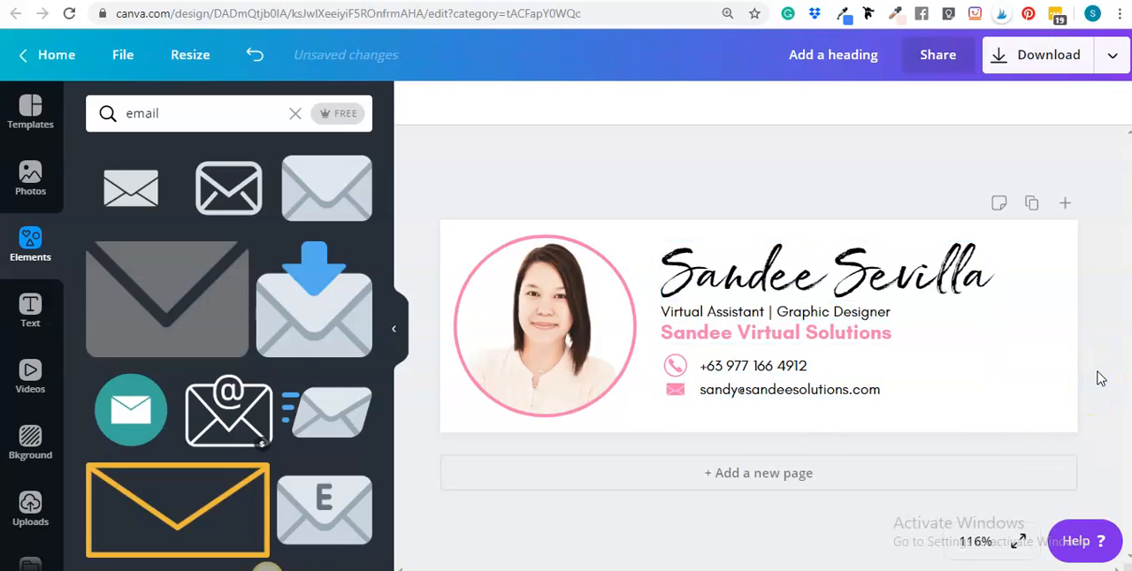
left_click(693, 403)
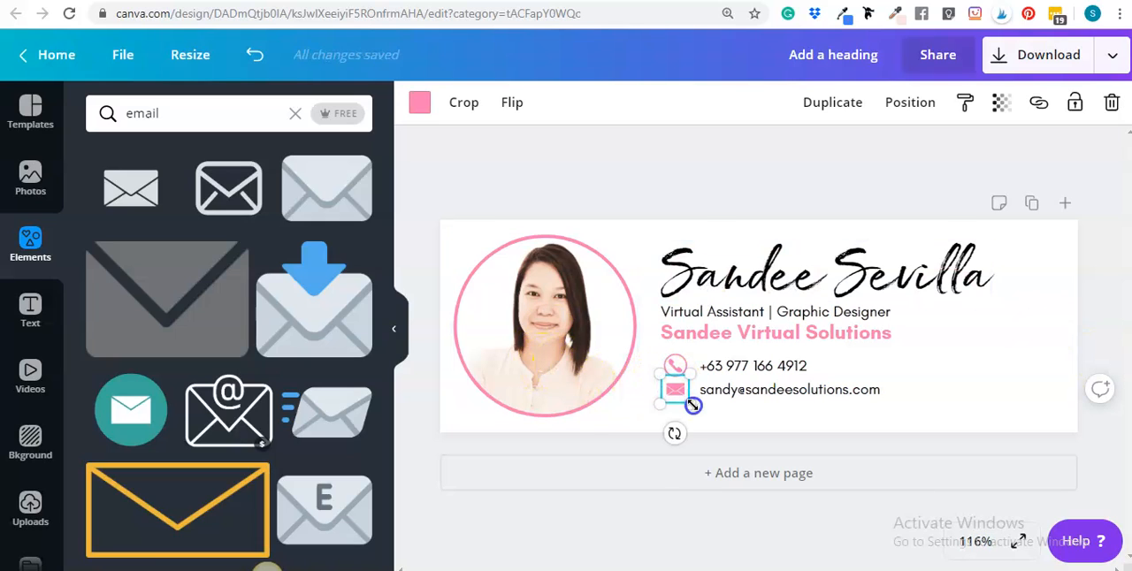
left_click_drag(697, 406, 697, 406)
left_click(1105, 314)
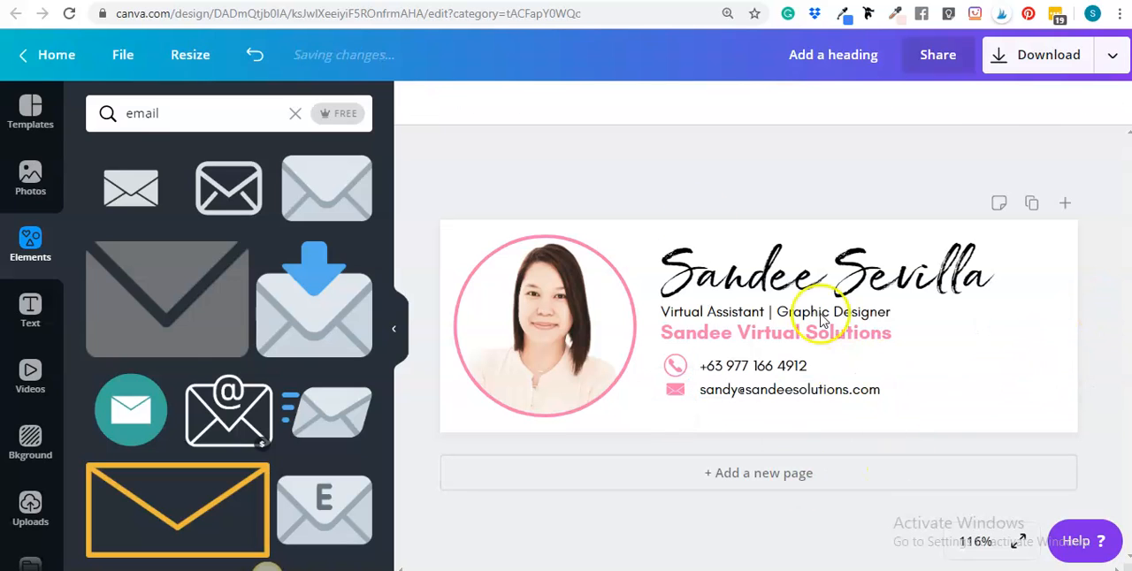
Search the elements for "web" and add the outlined globe icon with the cursor arrow to the header
left_click(162, 112)
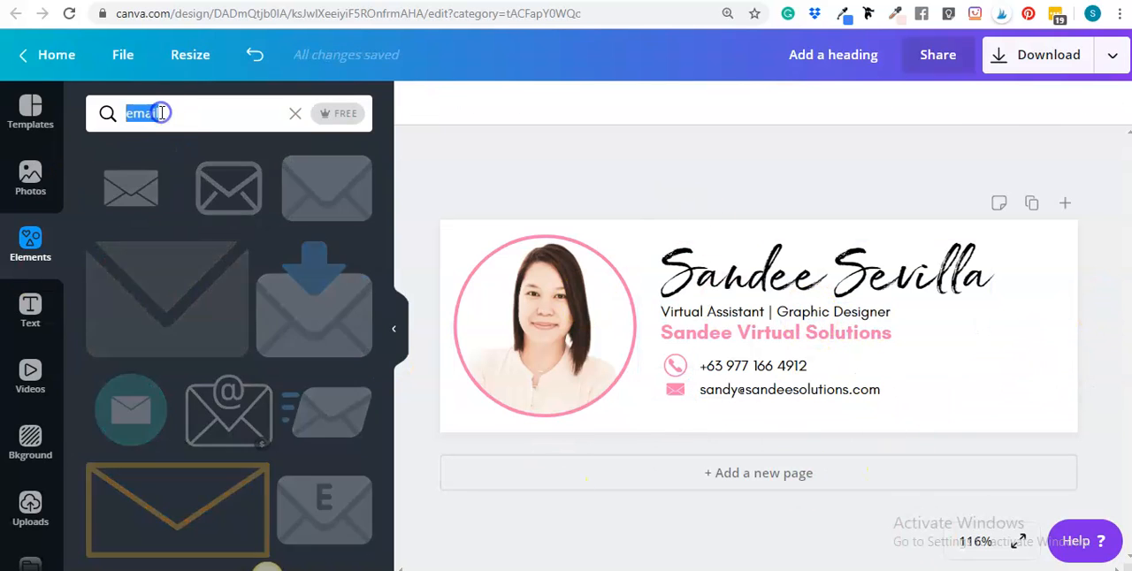
type("web")
key("Return")
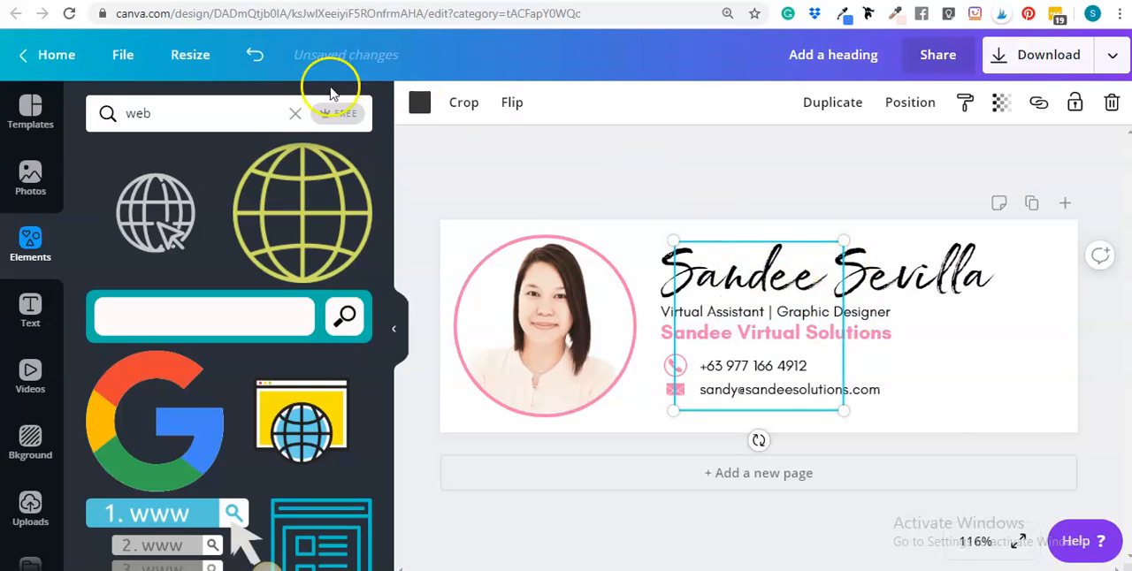
Recolour the globe icon with the document's pink and shrink it into place below the envelope icon
left_click(413, 111)
left_click(245, 172)
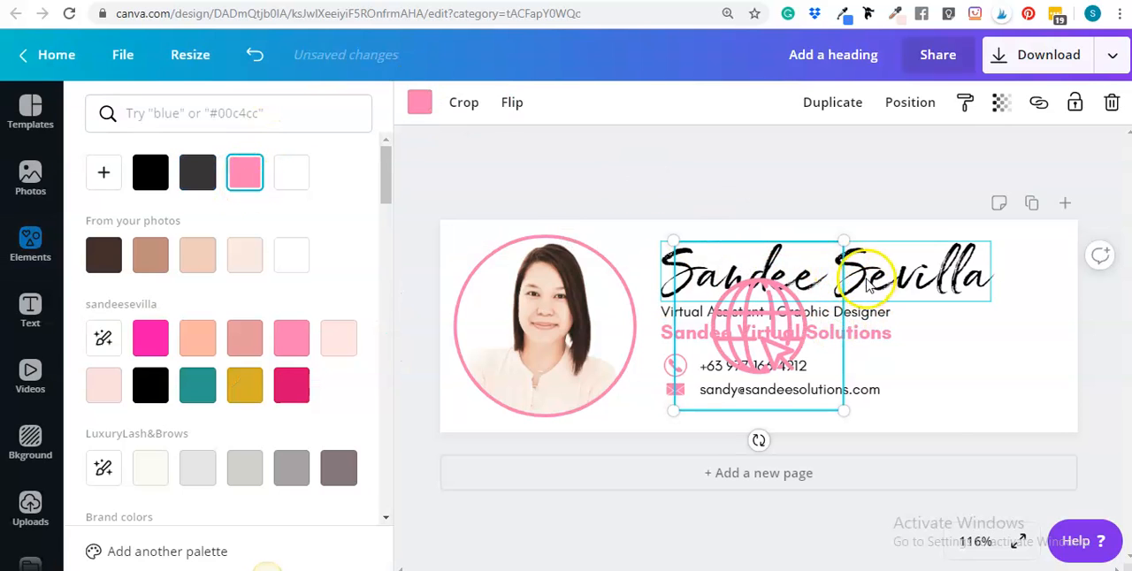
mouse_move(845, 256)
left_mouse_down()
mouse_move(842, 248)
mouse_move(675, 410)
left_mouse_up()
left_click(990, 364)
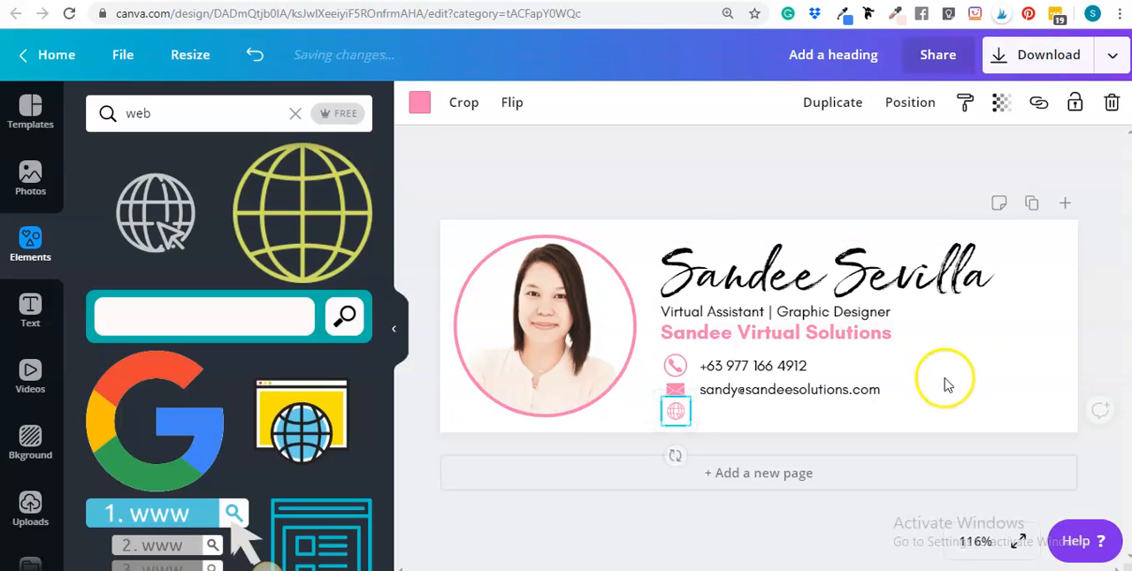
left_click(997, 363)
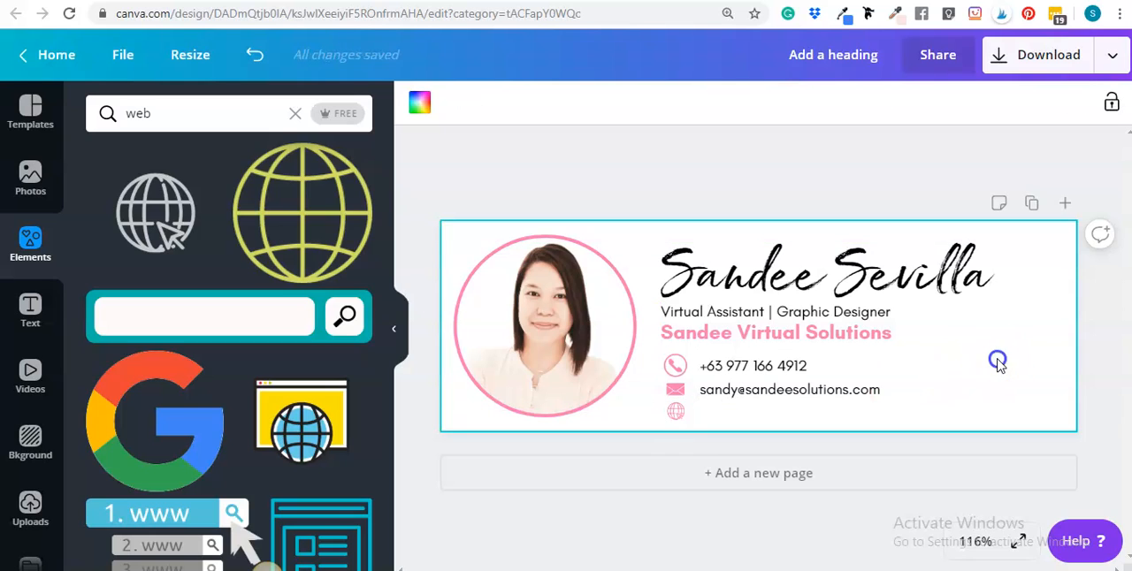
Duplicate the e-mail line and align the copy beside the globe icon, flush with the contact lines above
left_click(791, 389)
left_click(1059, 102)
left_click_drag(813, 420, 789, 411)
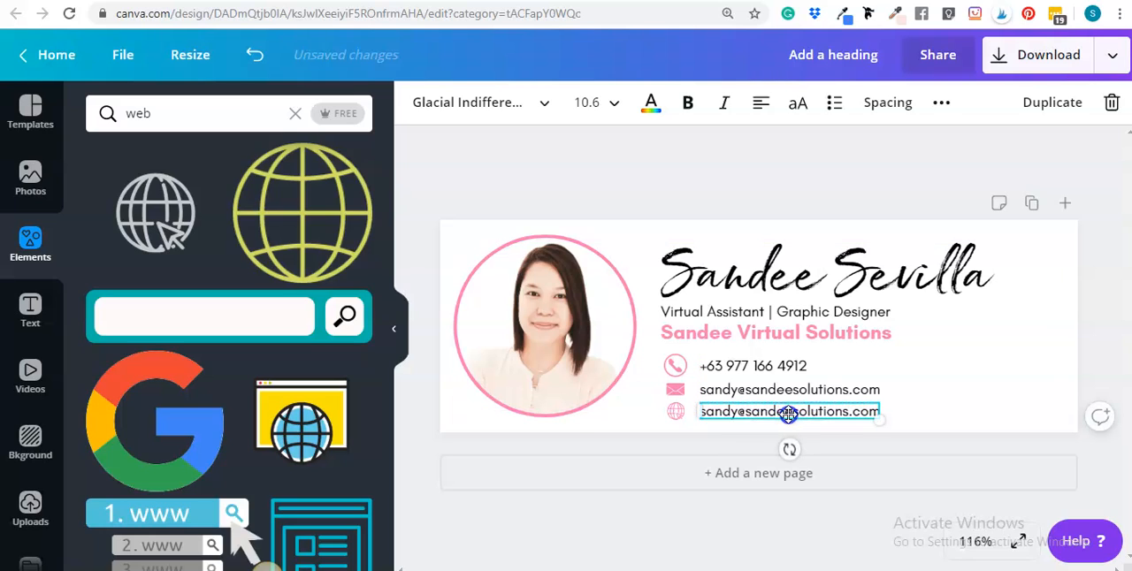
double_click(789, 412)
left_click(961, 366)
mouse_move(802, 413)
left_mouse_down()
mouse_move(832, 412)
mouse_move(815, 406)
left_mouse_up()
left_click(1008, 374)
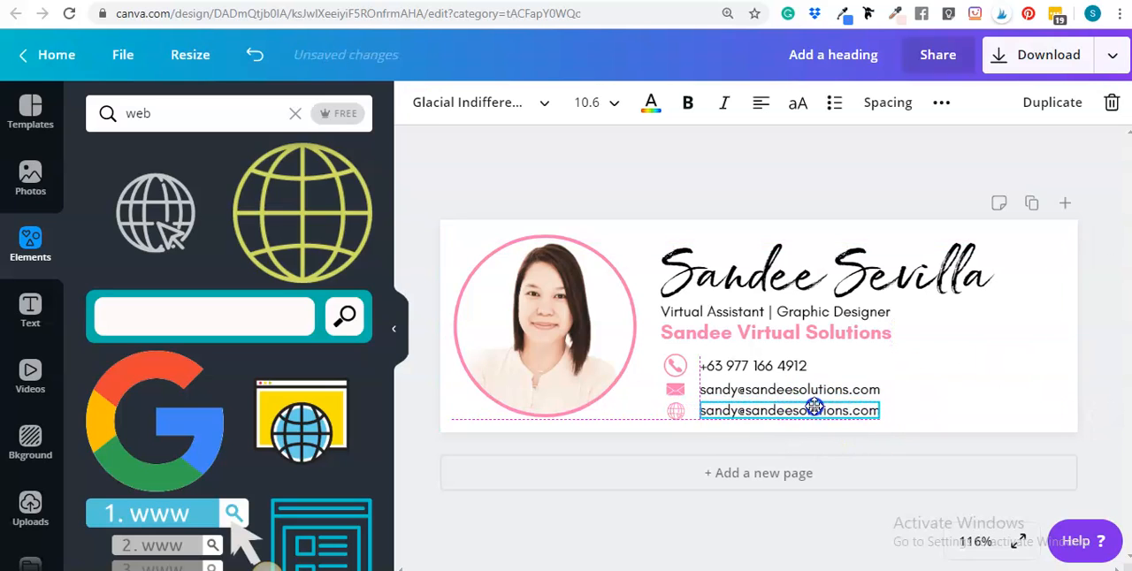
left_click_drag(814, 406, 785, 409)
left_click(1021, 379)
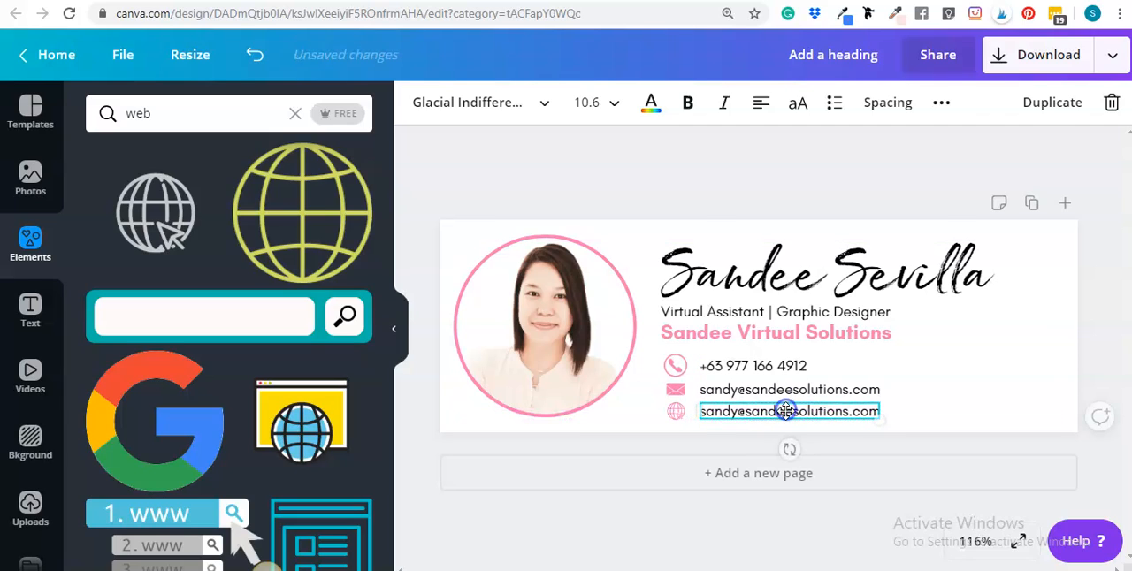
double_click(785, 411)
type("www")
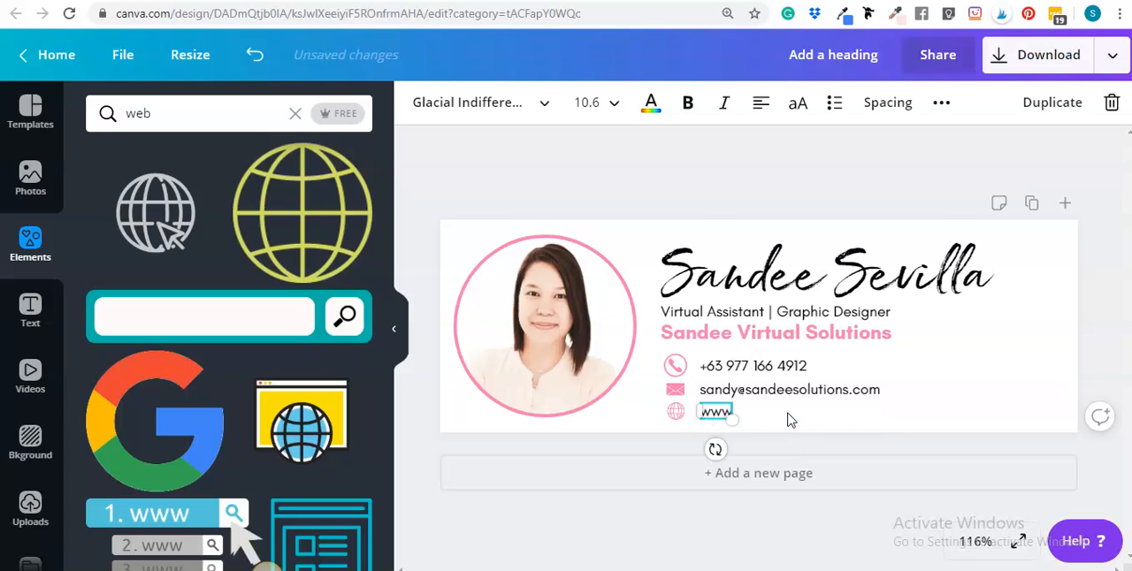
type(".sandee")
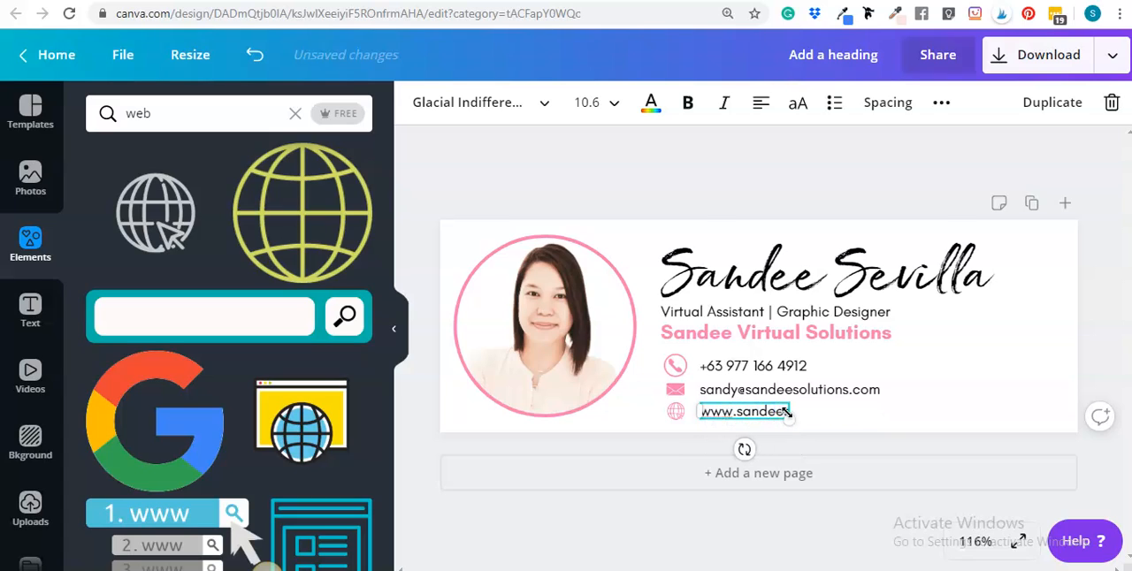
type("solutions.com")
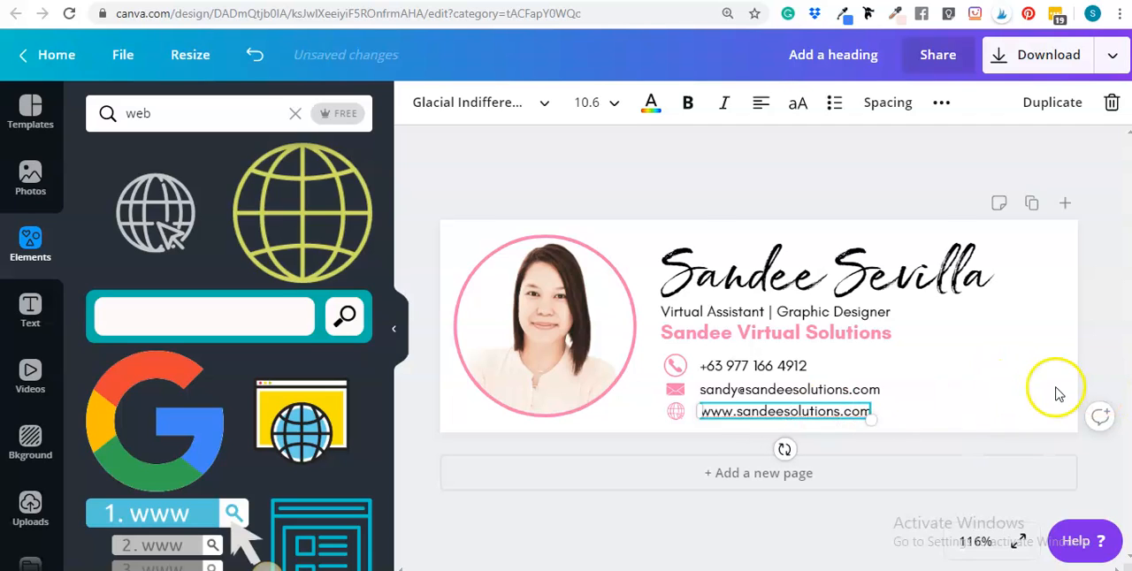
left_click(1042, 389)
left_click(1031, 501)
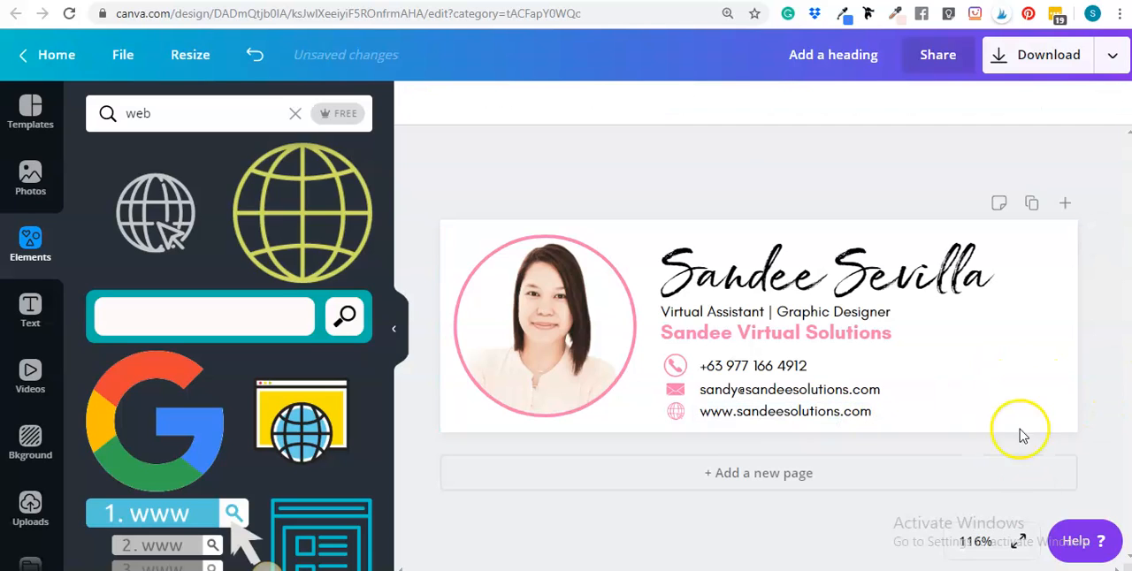
Enlarge the circular portrait frame slightly and recentre it vertically in the header
left_click(545, 274)
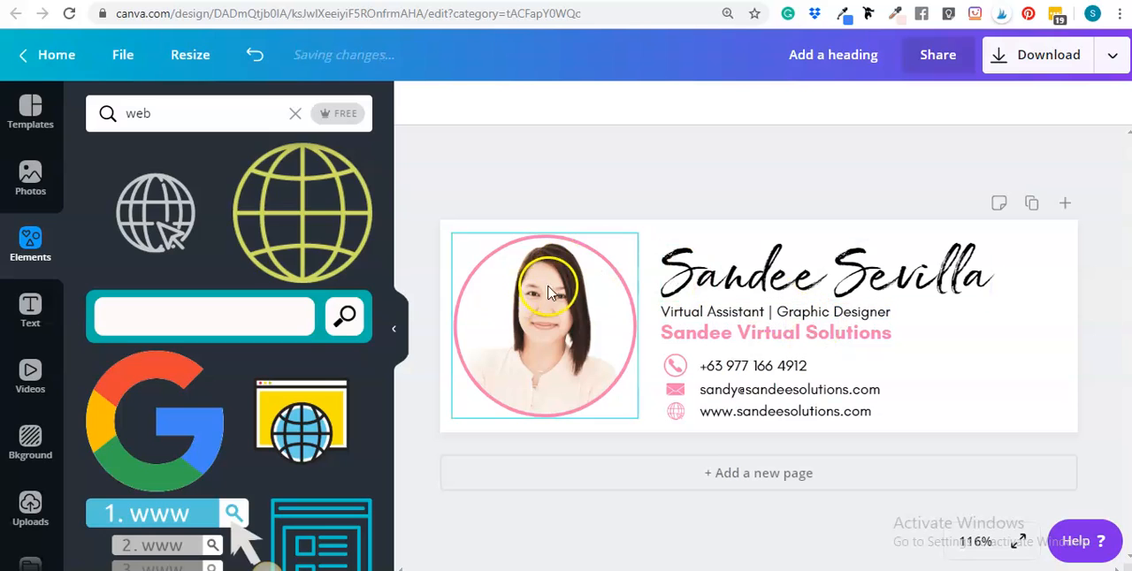
left_click(586, 324)
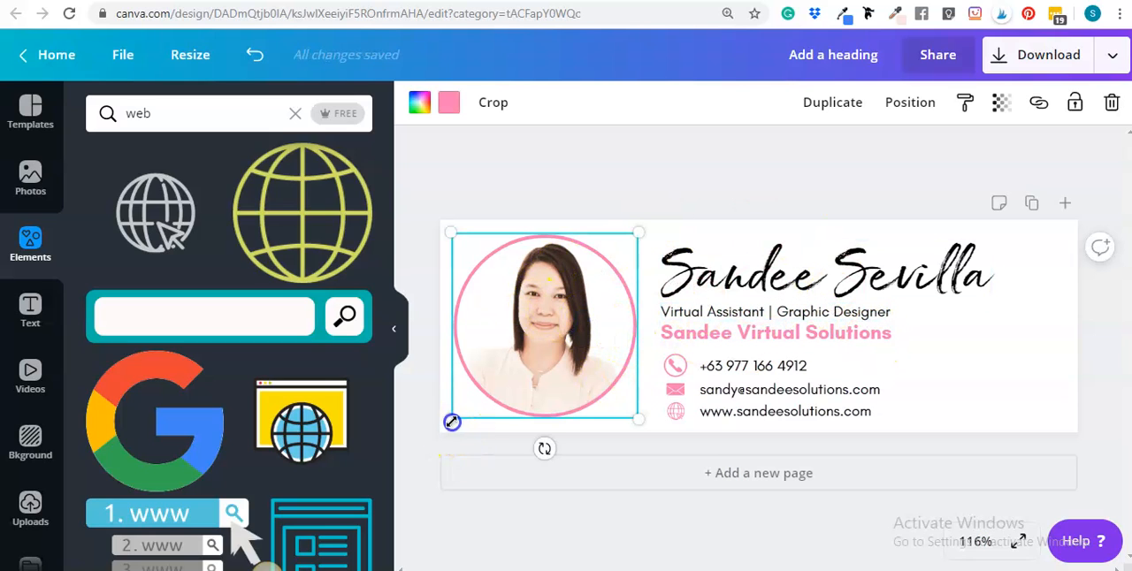
left_click_drag(452, 422, 445, 425)
left_click_drag(558, 334, 551, 328)
left_click_drag(638, 232, 644, 227)
left_click_drag(542, 328, 546, 319)
left_click(761, 181)
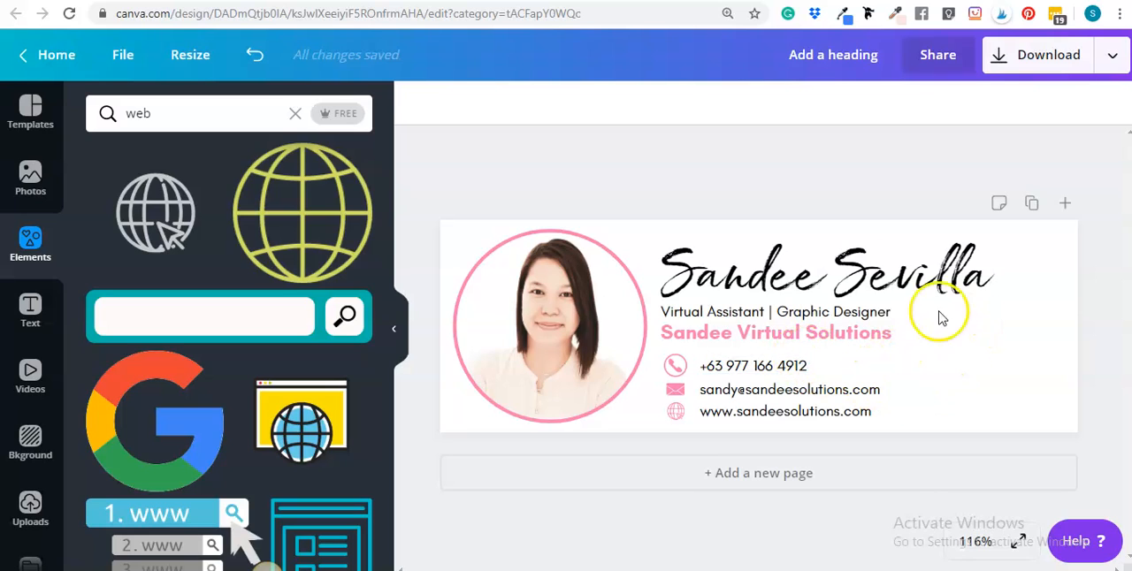
Open the download options and keep PNG as the file type
left_click(1035, 60)
left_click(1022, 184)
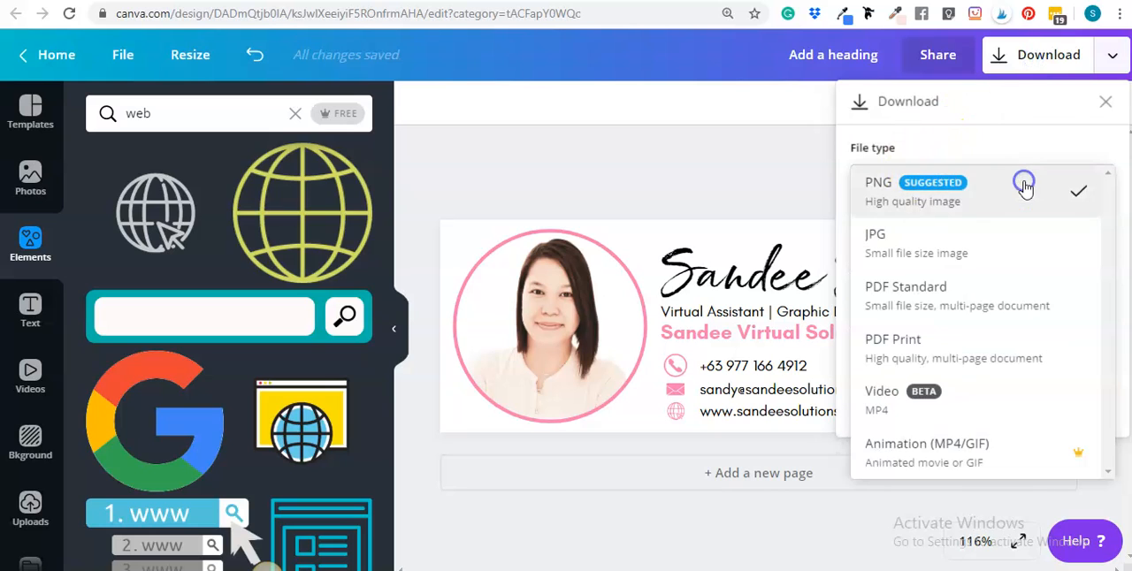
left_click(666, 156)
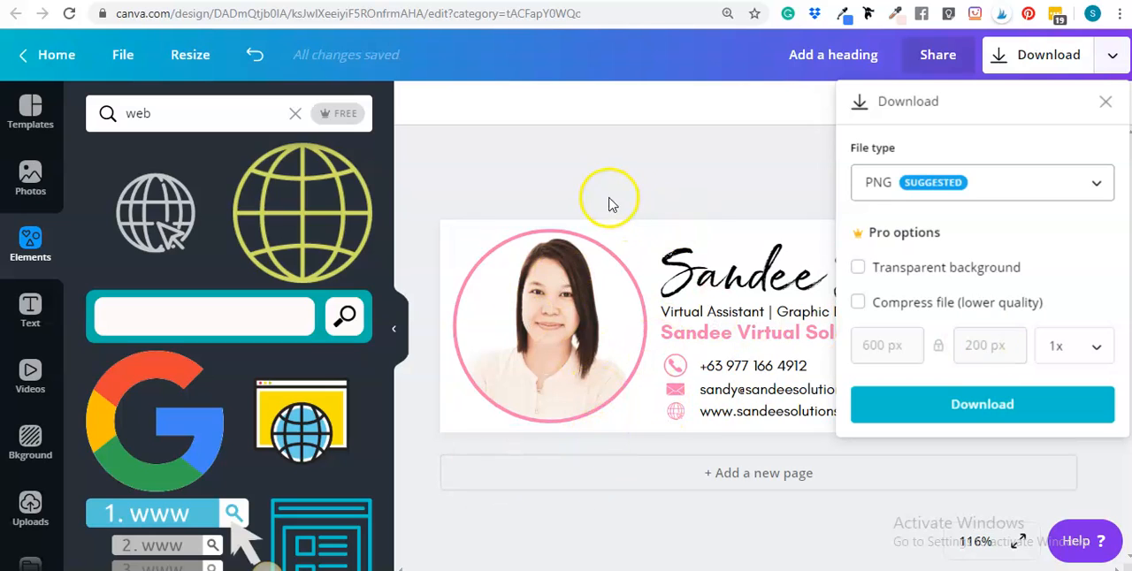
left_click(583, 184)
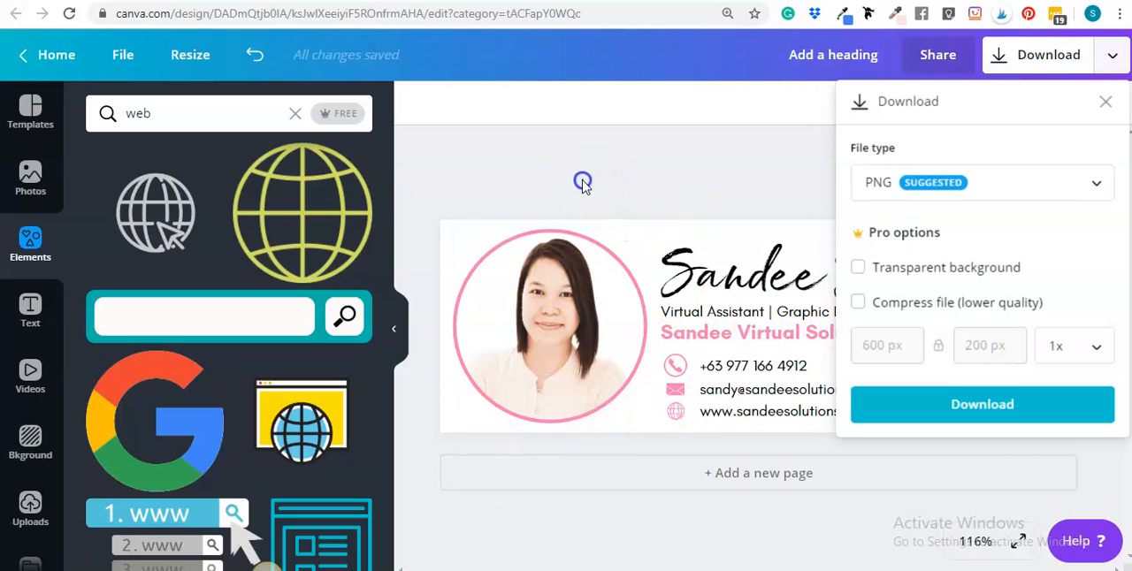